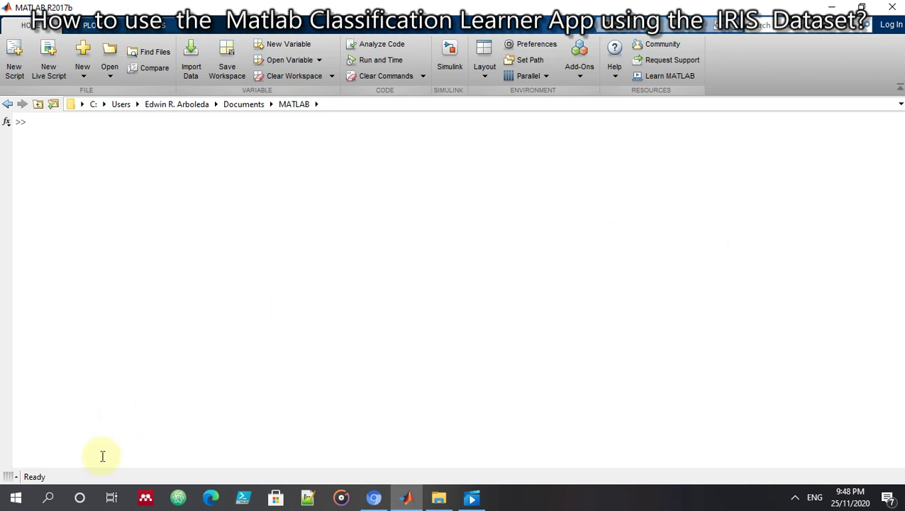
# Switch to Google Chrome and load the Google search page
pyautogui.click(17, 498)
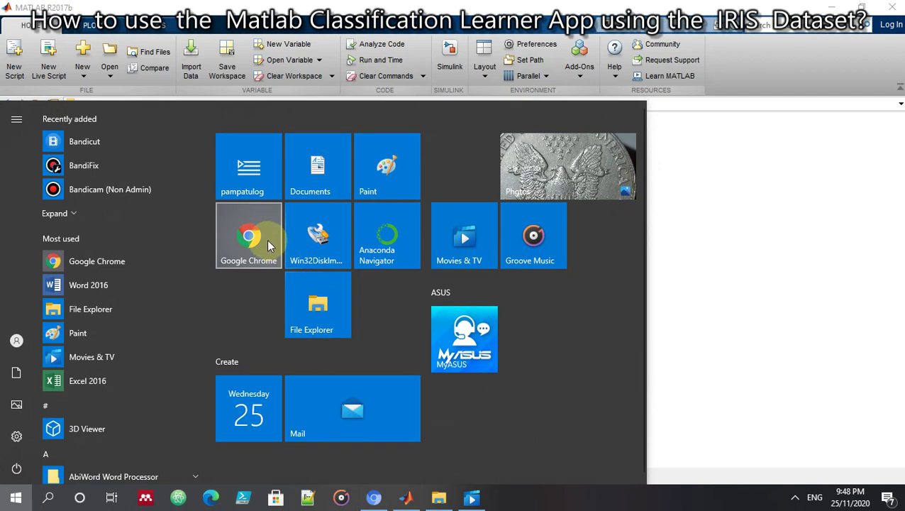
pyautogui.click(266, 238)
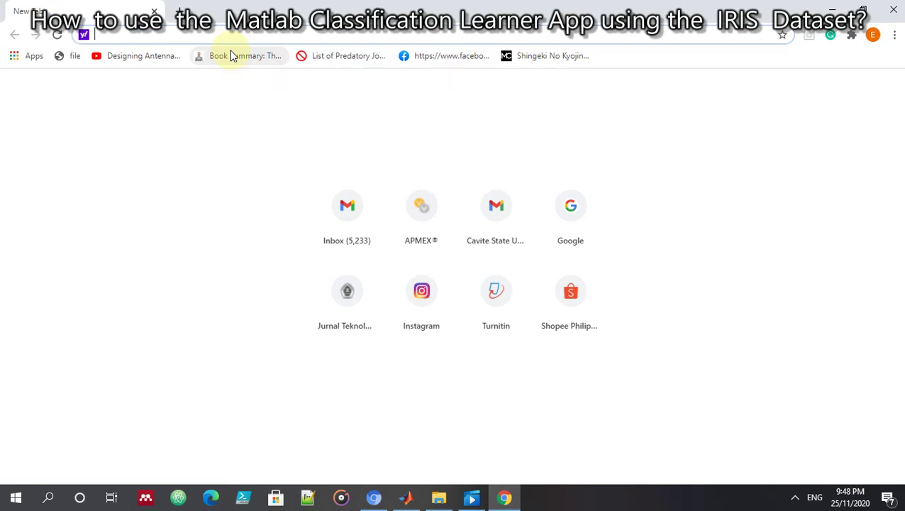
pyautogui.write('goo')
pyautogui.press('Return')
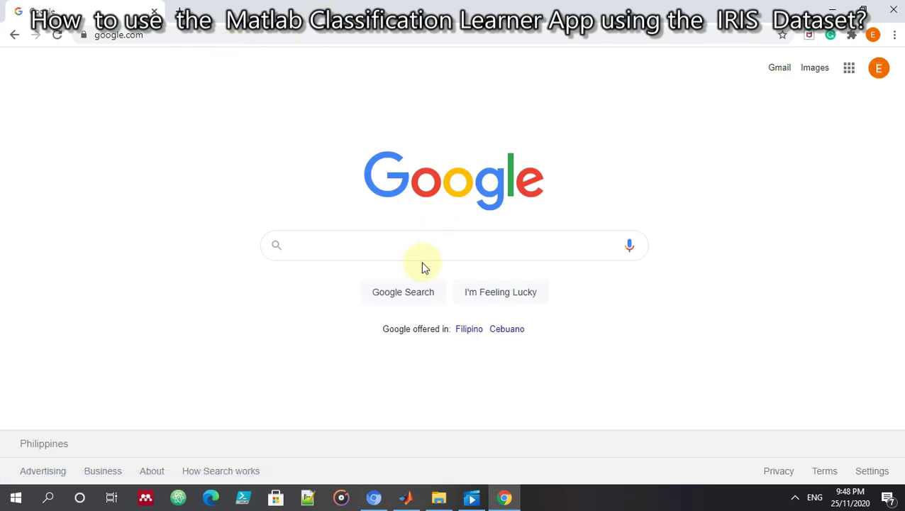
# Search Google for "iris dataset in excel"
pyautogui.write('i')
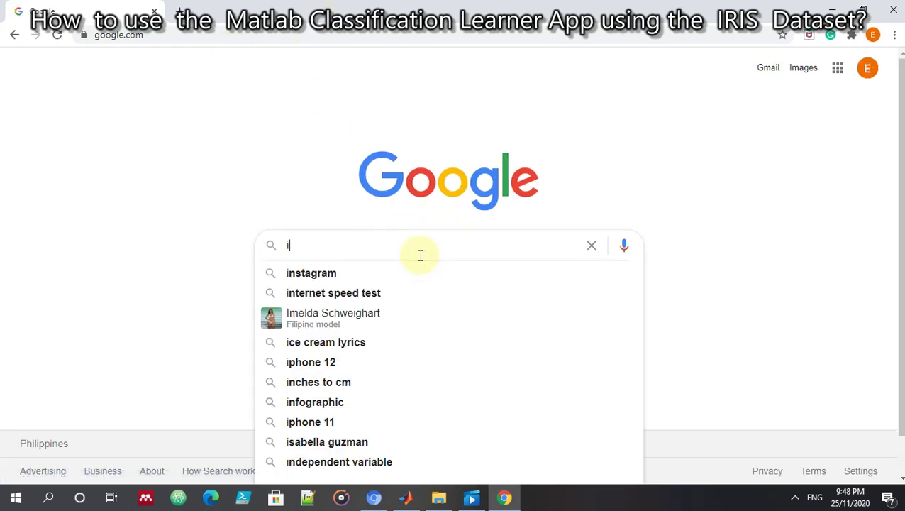
pyautogui.write('ris da')
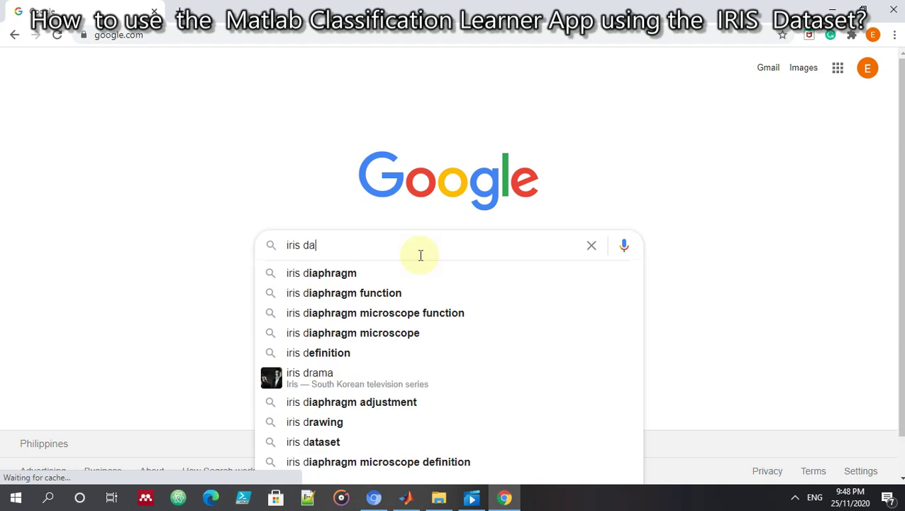
pyautogui.write('taset ')
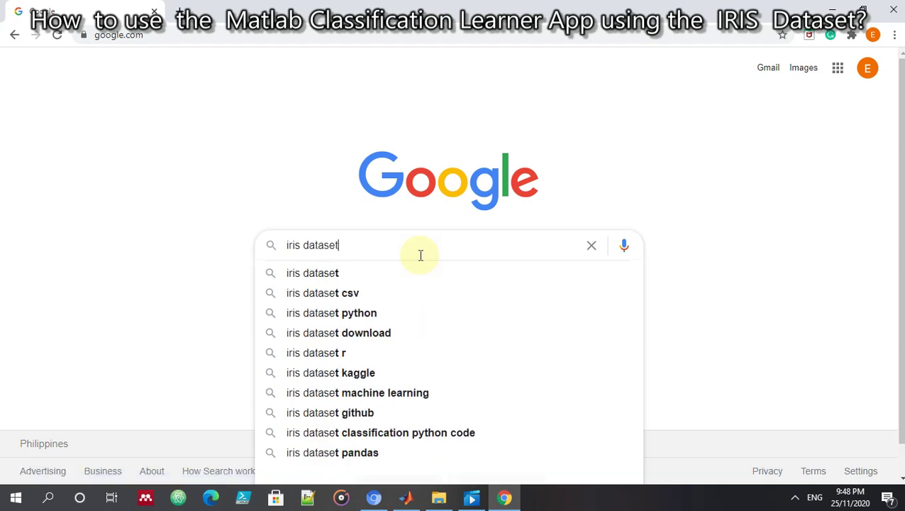
pyautogui.write(' in e')
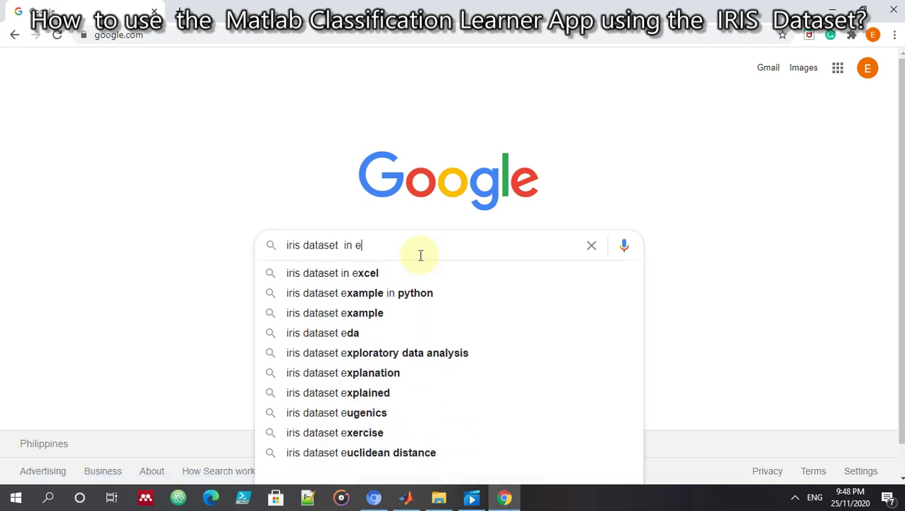
pyautogui.write('xcel')
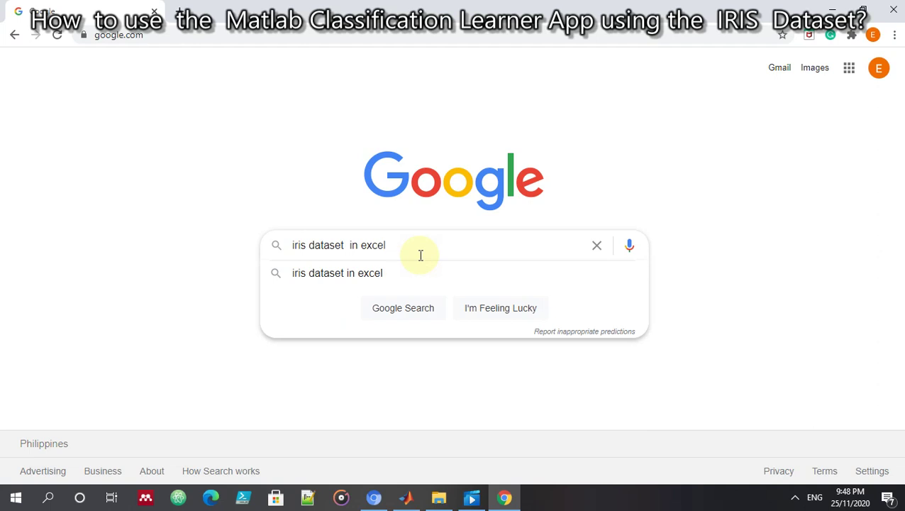
pyautogui.press('Return')
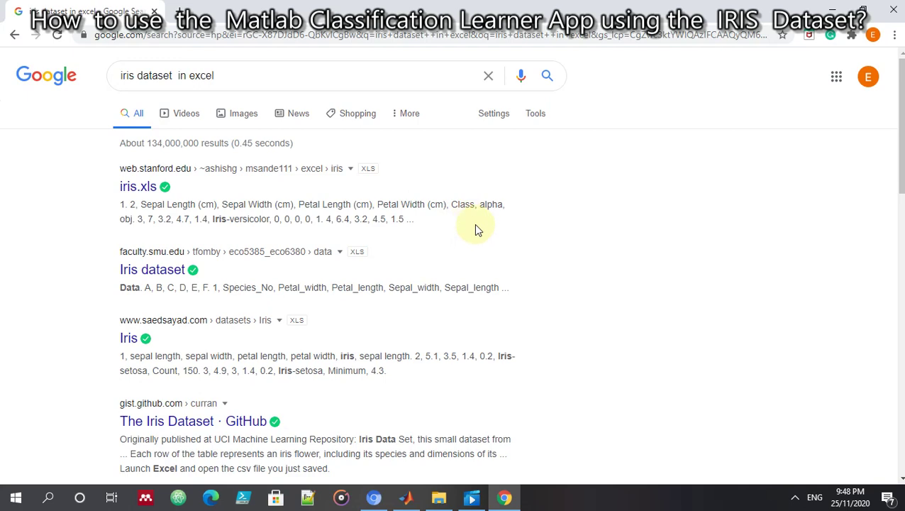
# Look through the first page of search results for an Excel version of the Iris dataset
pyautogui.scroll(-1, 635, 227)
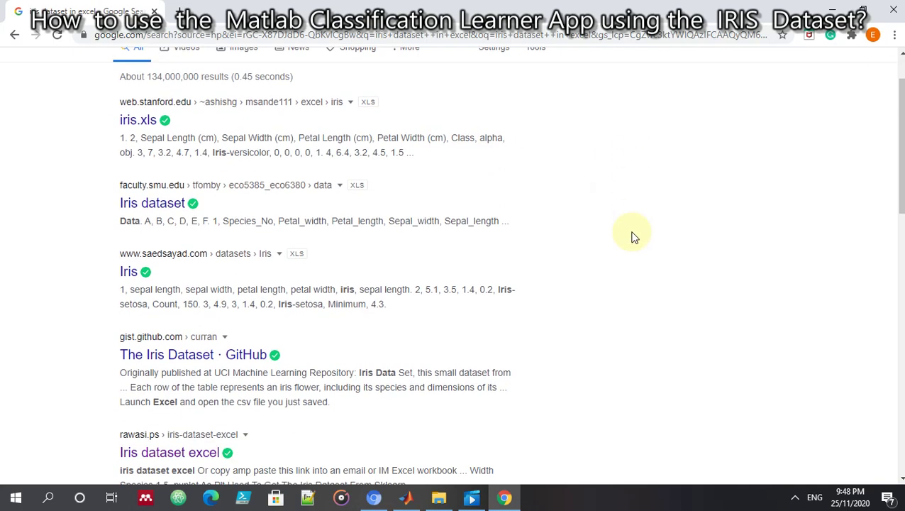
pyautogui.scroll(1, 610, 237)
pyautogui.scroll(-4, 398, 229)
pyautogui.scroll(1, 397, 231)
pyautogui.scroll(1, 398, 230)
pyautogui.scroll(1, 398, 230)
pyautogui.scroll(-5, 398, 230)
pyautogui.scroll(-8, 398, 231)
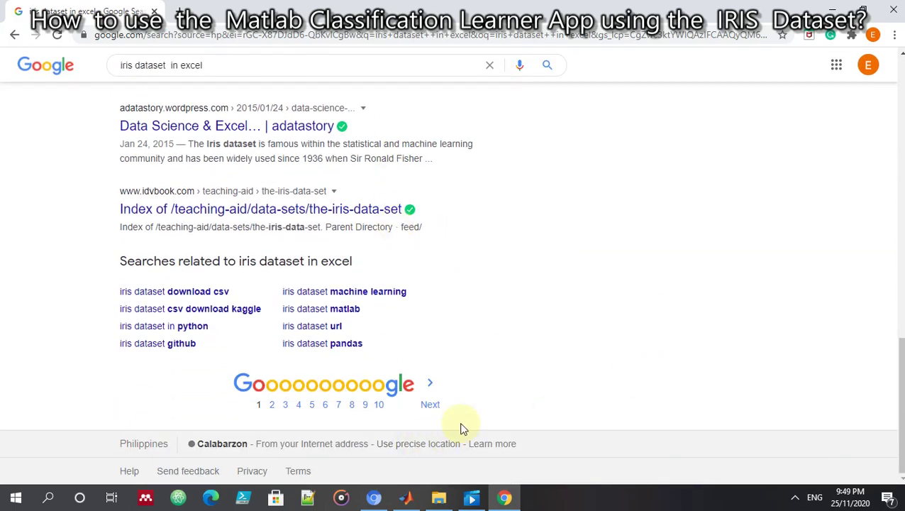
pyautogui.scroll(15, 513, 408)
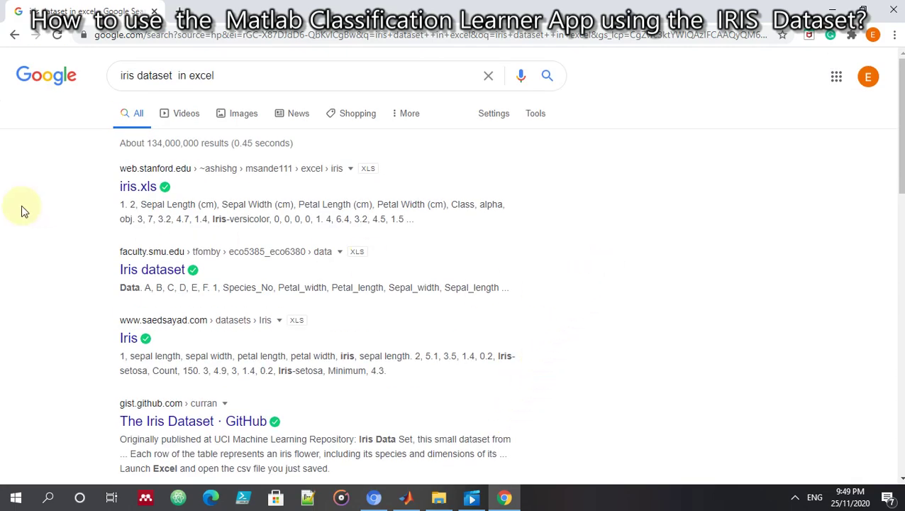
# Download Iris.xls from the faculty.smu.edu "Iris dataset" result and keep the file despite the insecure-download block
pyautogui.moveTo(193, 270)
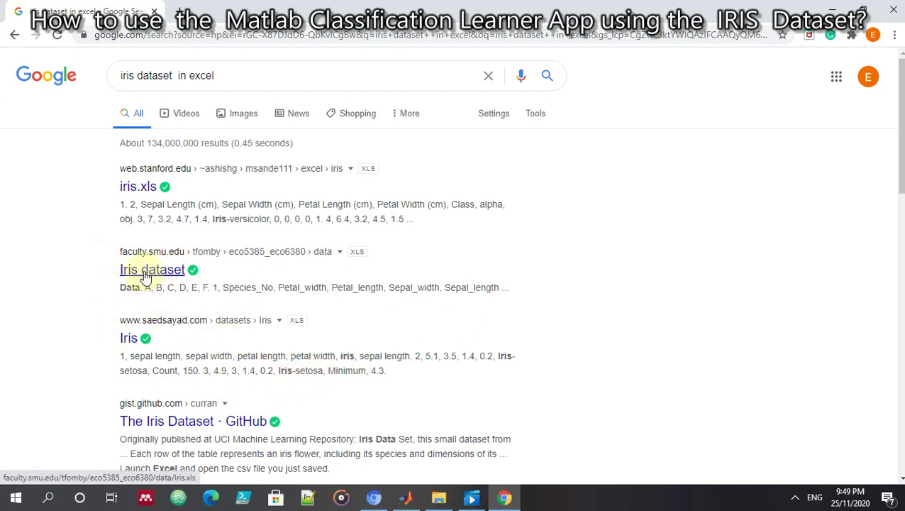
pyautogui.click(146, 275)
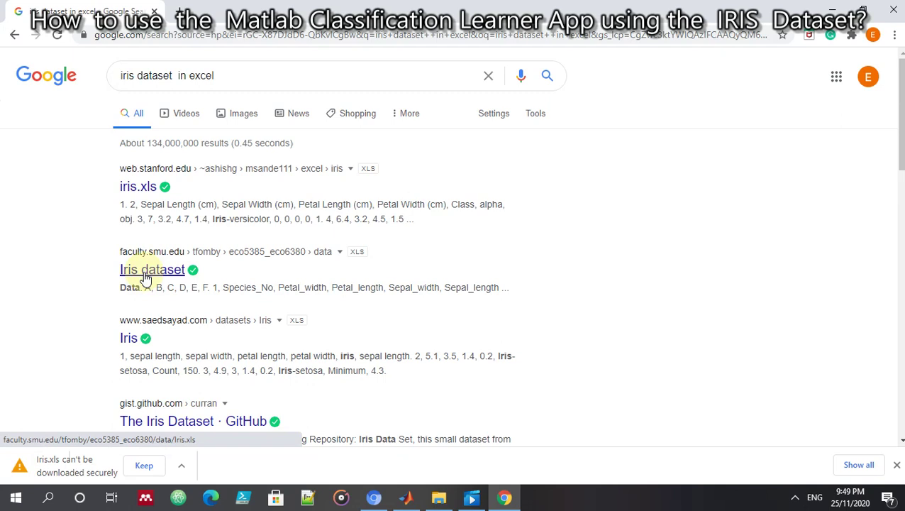
pyautogui.click(144, 466)
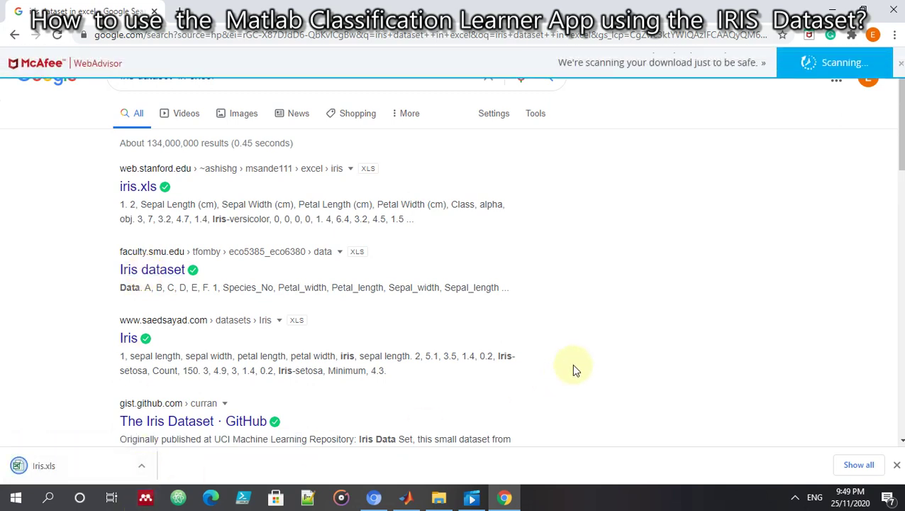
# Open the downloaded Iris.xls in Excel and enable both editing and the external data content
pyautogui.click(68, 468)
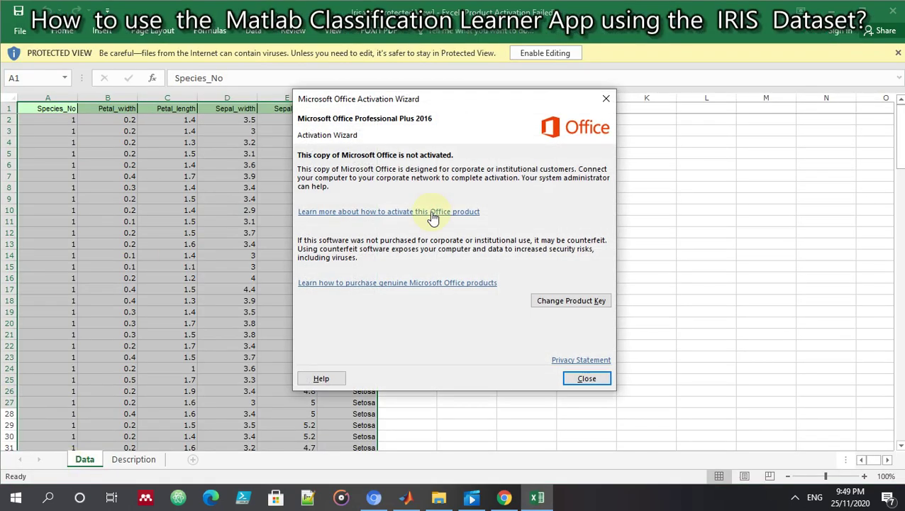
pyautogui.click(605, 98)
pyautogui.click(554, 55)
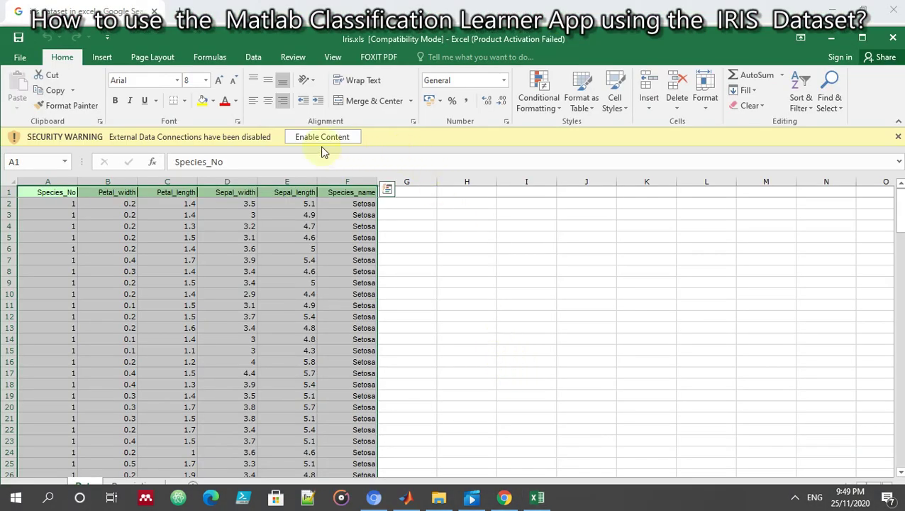
pyautogui.click(323, 138)
# Examine how the rows of the Data sheet are grouped by the Species_No column
pyautogui.scroll(-2, 485, 304)
pyautogui.scroll(-5, 463, 309)
pyautogui.scroll(7, 462, 308)
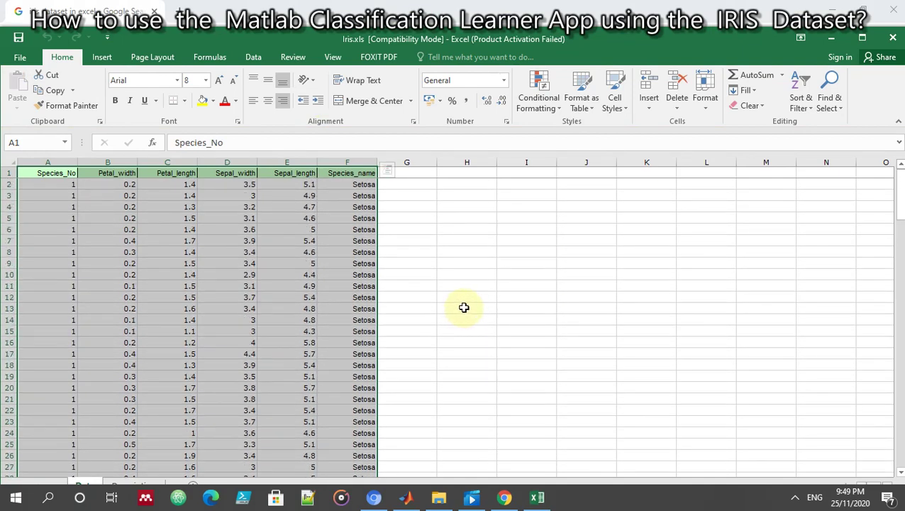
pyautogui.scroll(-3, 93, 263)
pyautogui.scroll(-5, 93, 263)
pyautogui.scroll(-3, 105, 303)
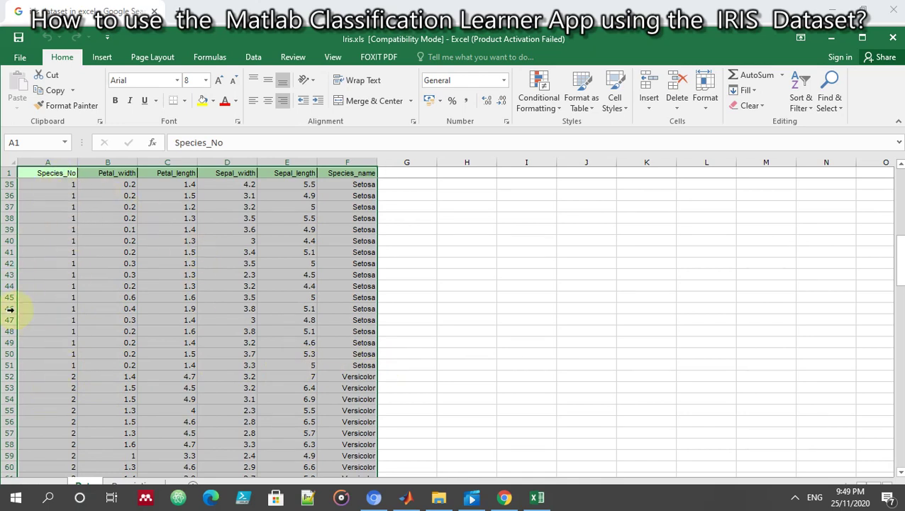
pyautogui.scroll(-5, 66, 316)
pyautogui.scroll(-11, 66, 317)
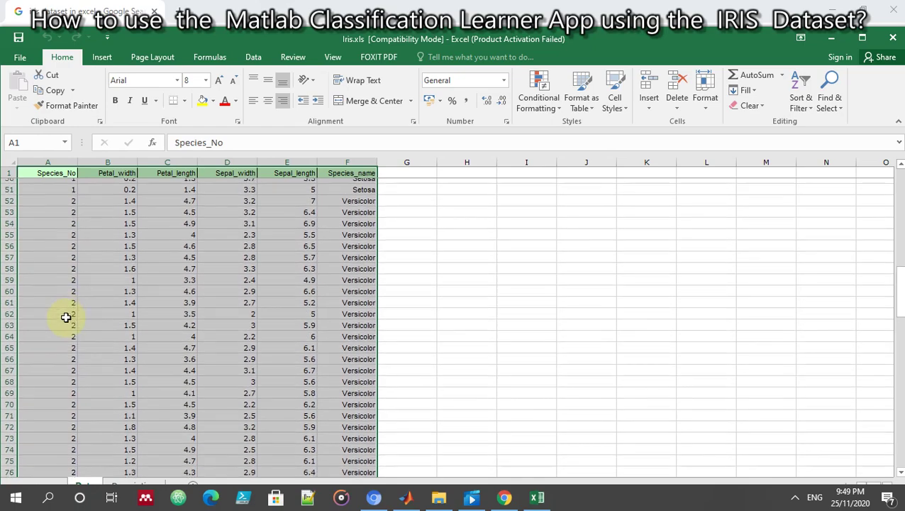
pyautogui.scroll(-10, 65, 318)
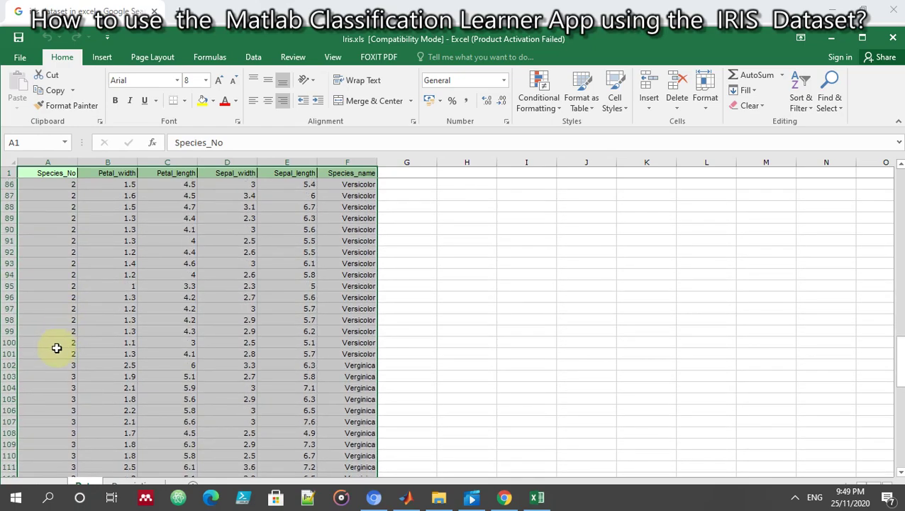
pyautogui.scroll(20, 63, 410)
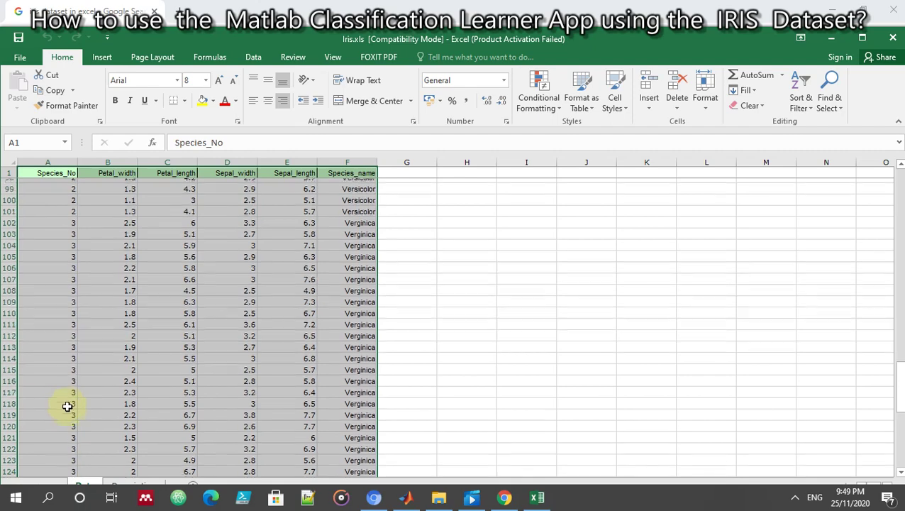
pyautogui.scroll(3, 63, 363)
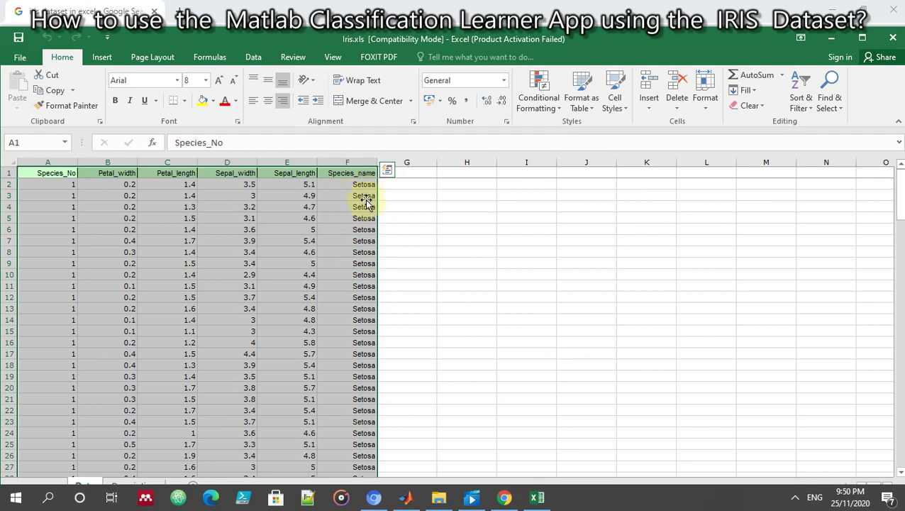
# Examine the class labels in the Species_name column down through the rows of the last species
pyautogui.scroll(-12, 368, 303)
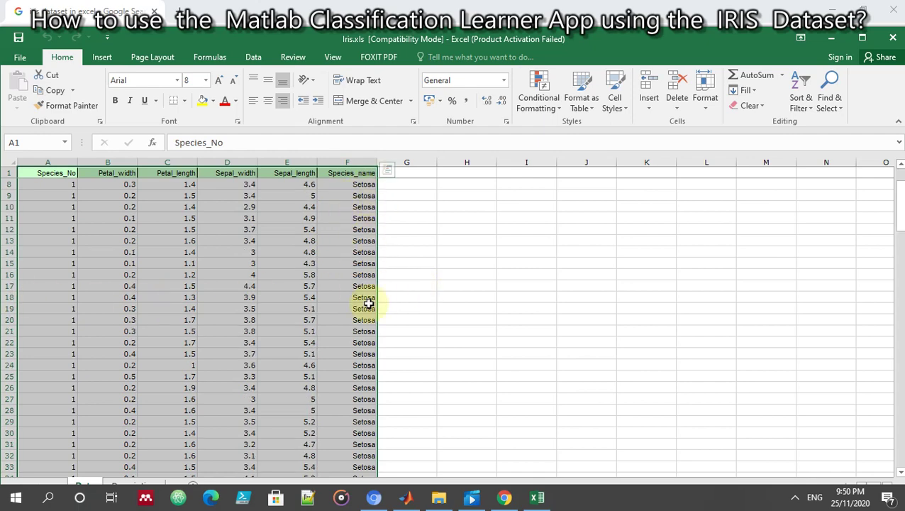
pyautogui.scroll(-2, 368, 305)
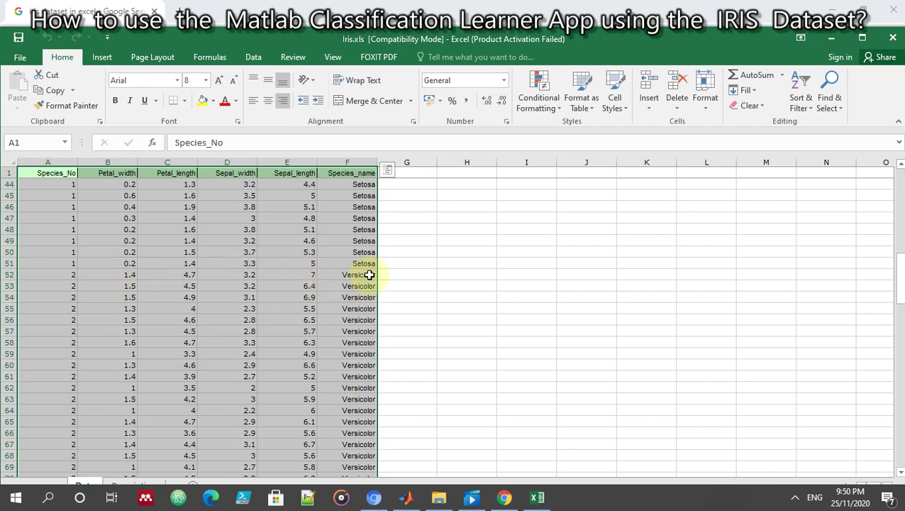
pyautogui.scroll(-6, 370, 330)
pyautogui.scroll(-12, 370, 333)
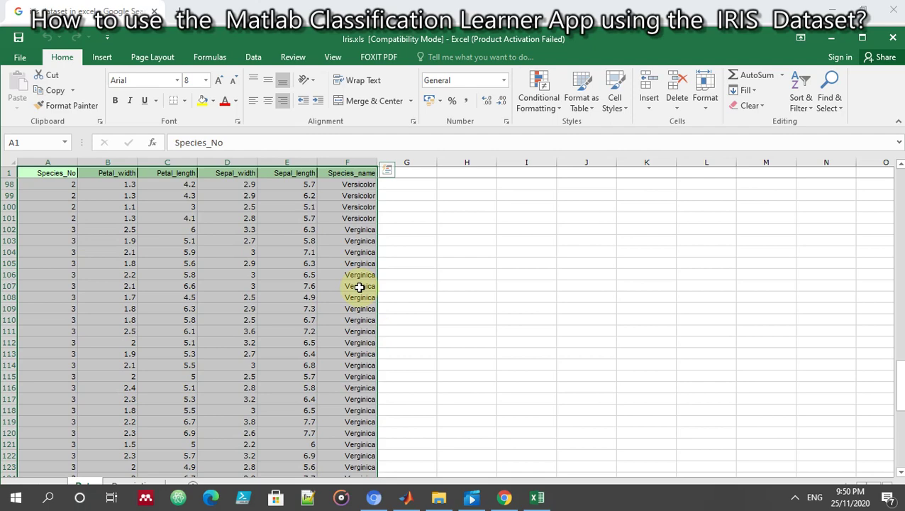
pyautogui.scroll(-3, 358, 284)
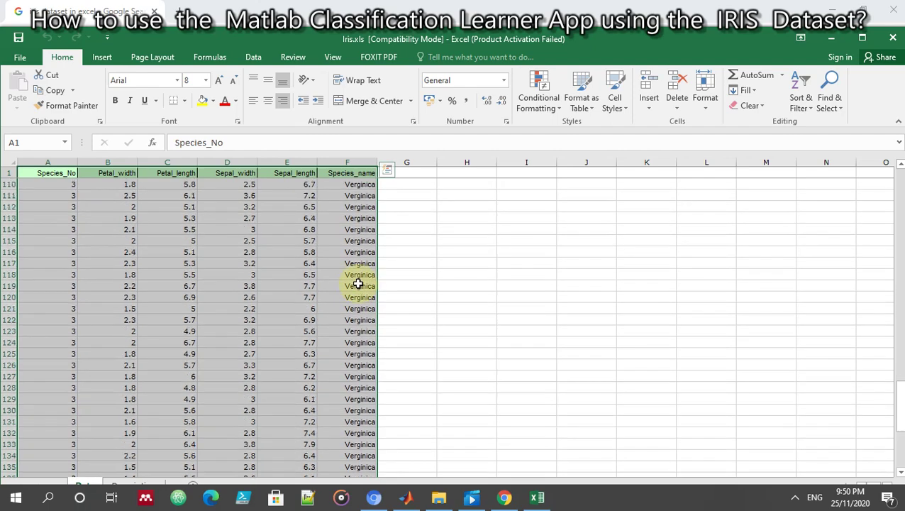
pyautogui.scroll(20, 358, 284)
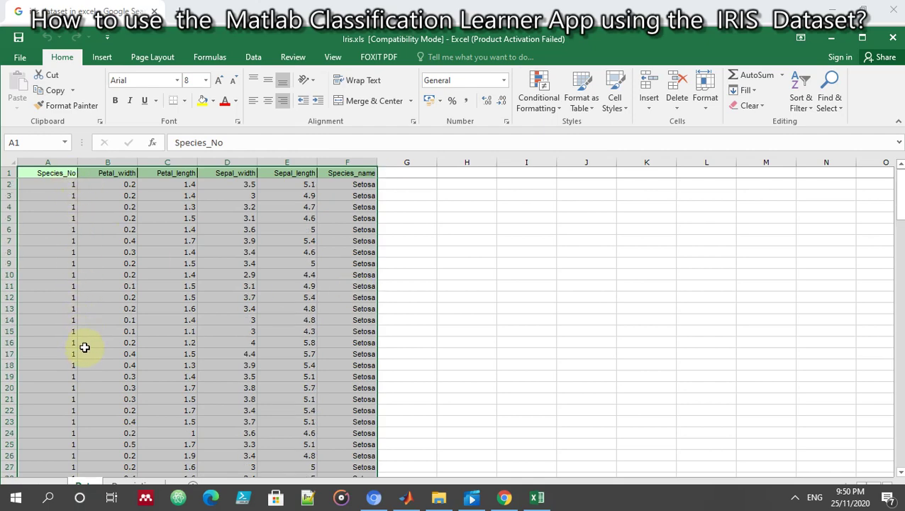
# Compare the Species_No codes with the matching Species_name labels across all species groups, ending at the first rows
pyautogui.scroll(-2, 80, 327)
pyautogui.scroll(-6, 81, 327)
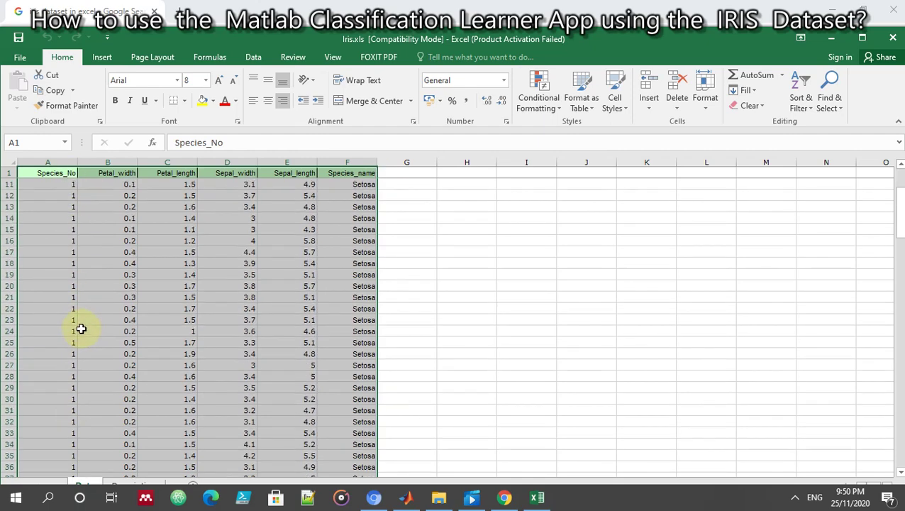
pyautogui.scroll(-3, 81, 328)
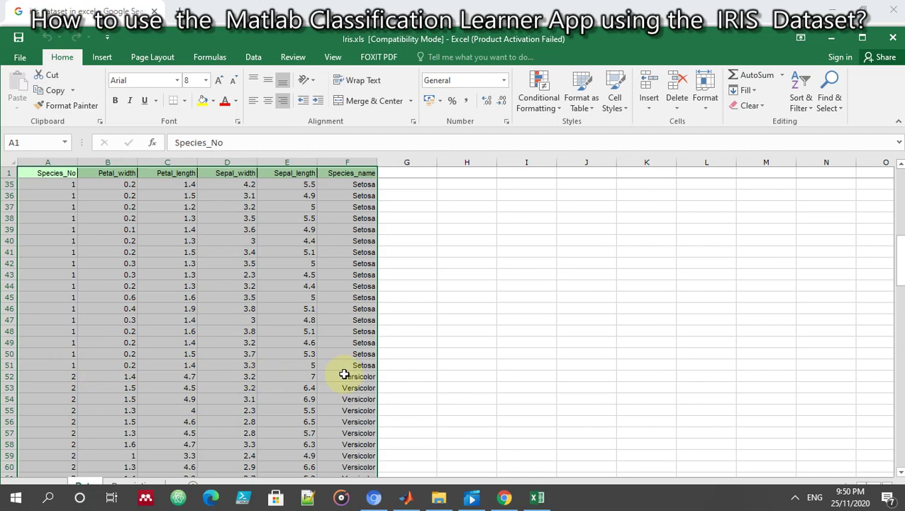
pyautogui.scroll(11, 489, 315)
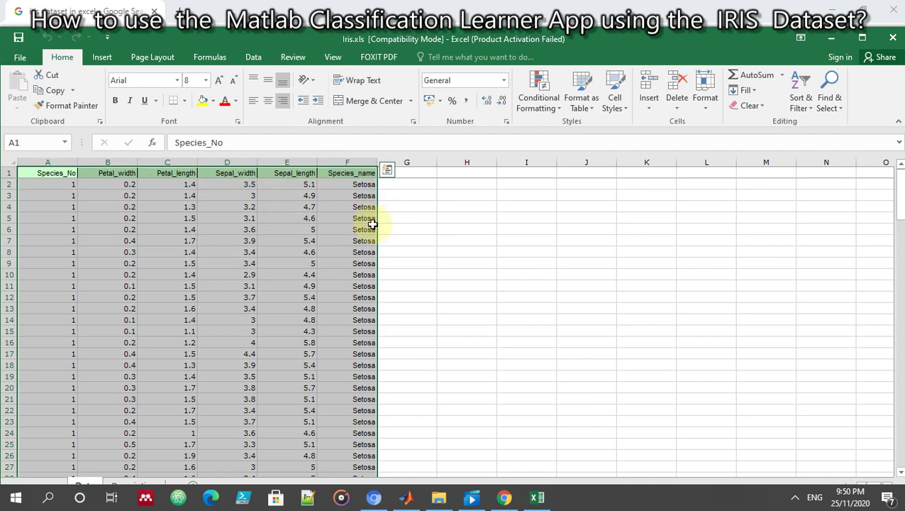
pyautogui.scroll(-4, 350, 239)
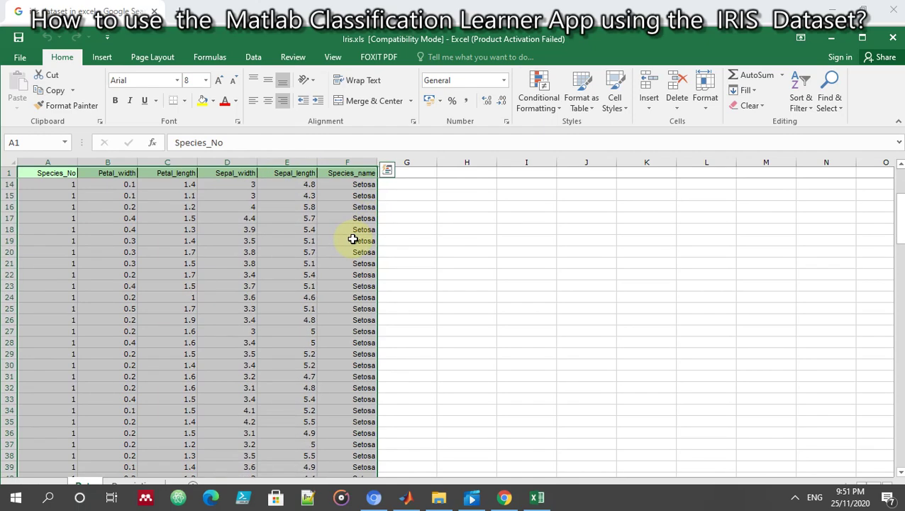
pyautogui.scroll(-12, 353, 239)
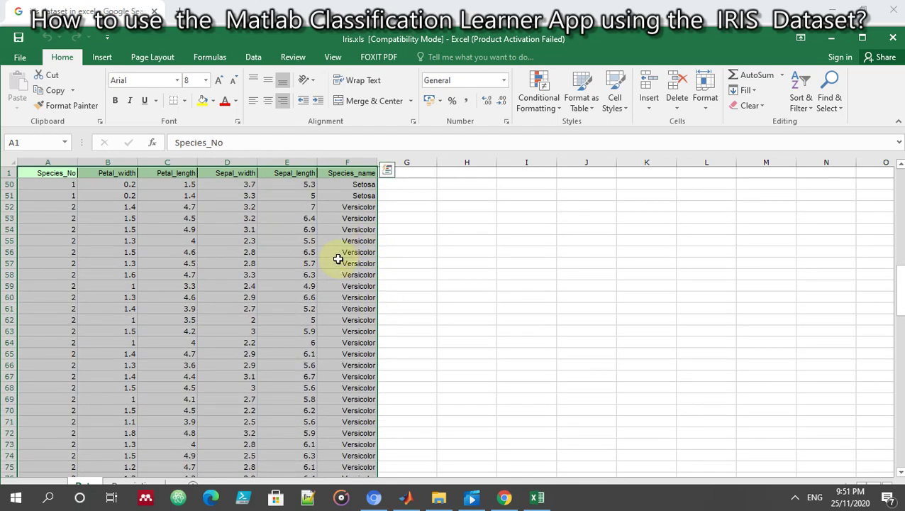
pyautogui.scroll(-3, 374, 282)
pyautogui.scroll(-12, 374, 281)
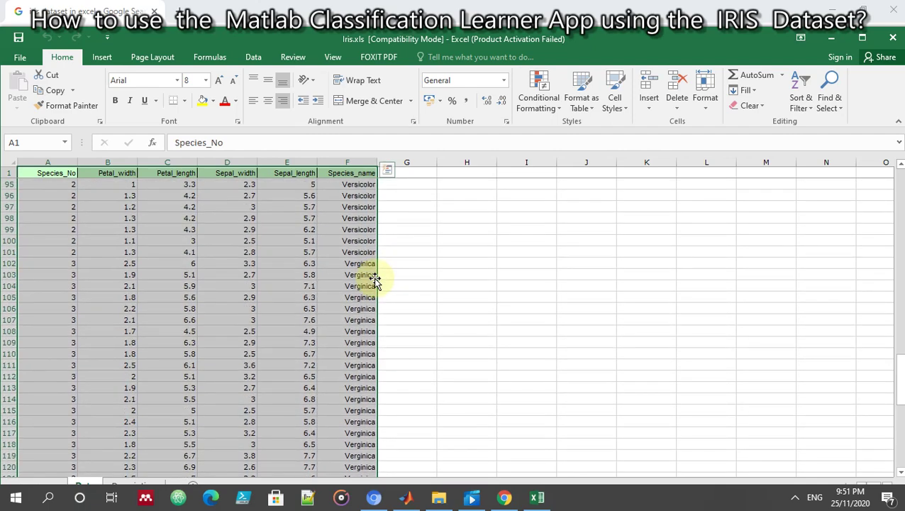
pyautogui.scroll(9, 424, 289)
pyautogui.scroll(20, 424, 290)
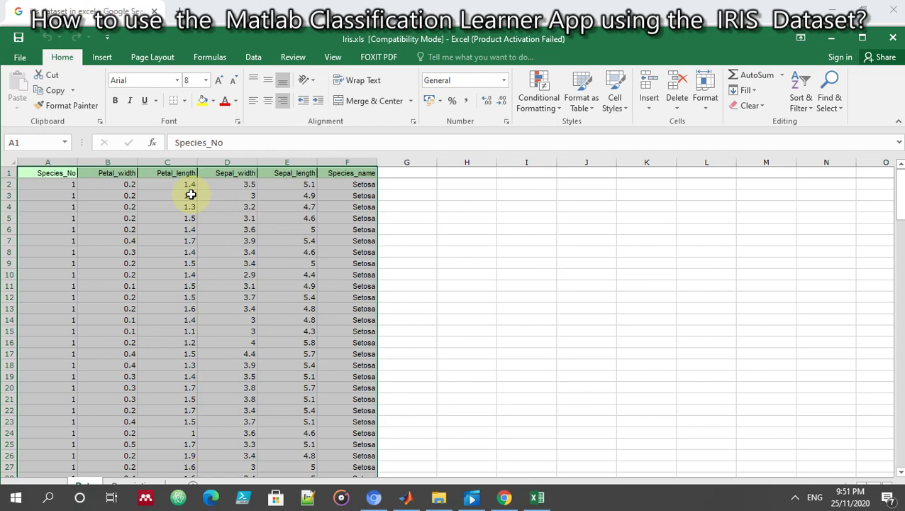
# Examine the petal and sepal width and length columns across the Setosa and Versicolor rows, ending at the first rows
pyautogui.scroll(-4, 272, 327)
pyautogui.scroll(-10, 271, 327)
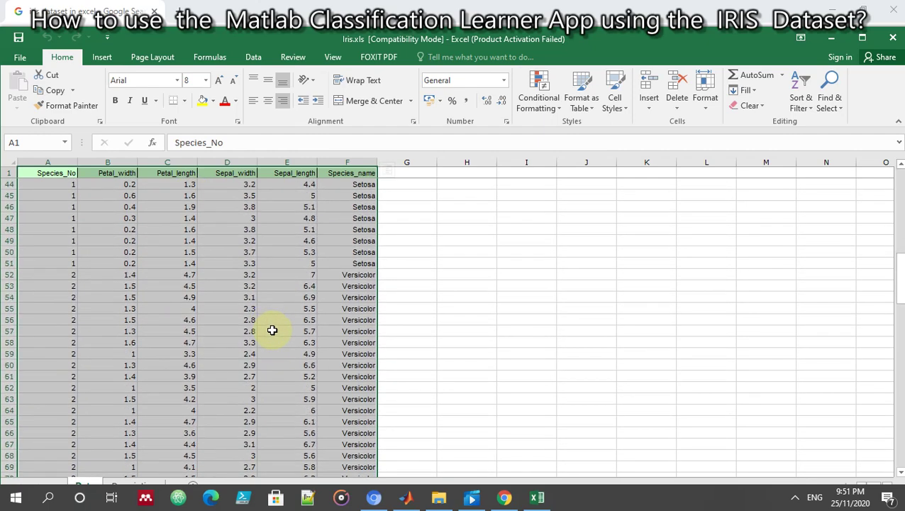
pyautogui.scroll(14, 272, 329)
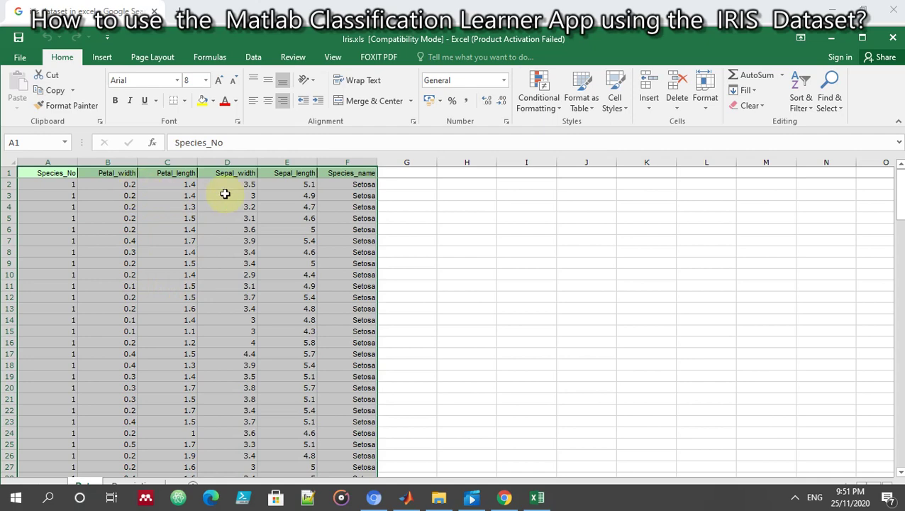
pyautogui.scroll(-8, 319, 297)
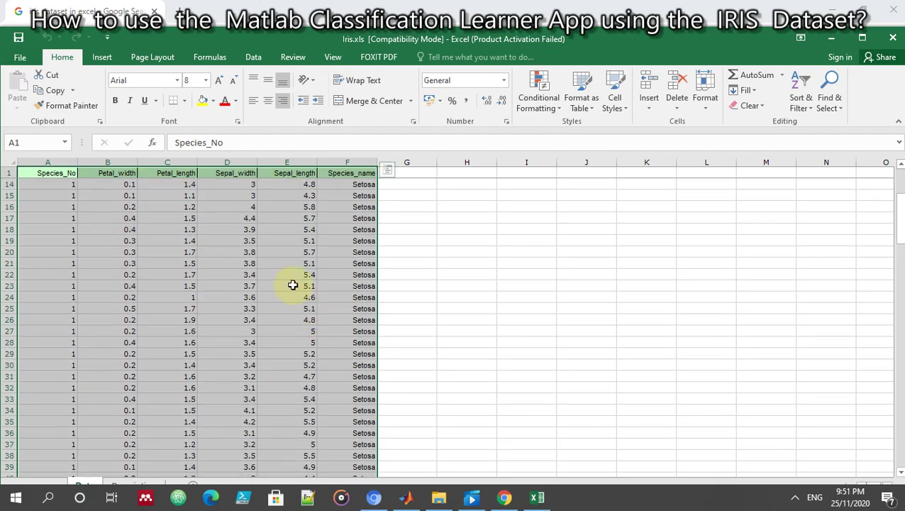
pyautogui.scroll(8, 489, 319)
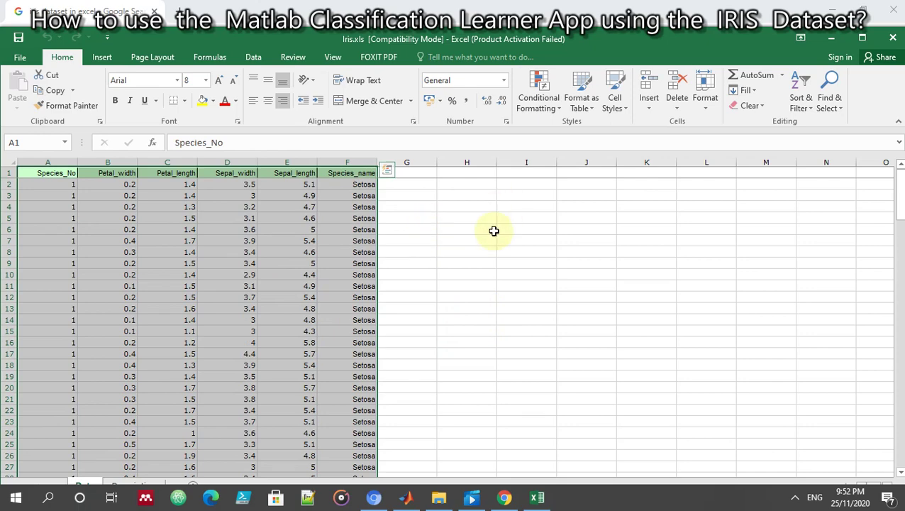
# Switch to MATLAB, launch the Classification Learner app and maximize its window
pyautogui.click(409, 500)
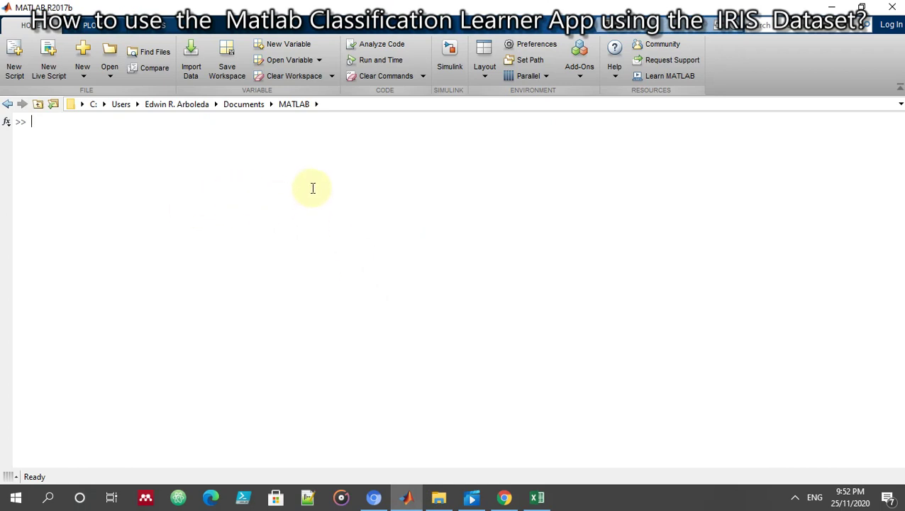
pyautogui.click(161, 27)
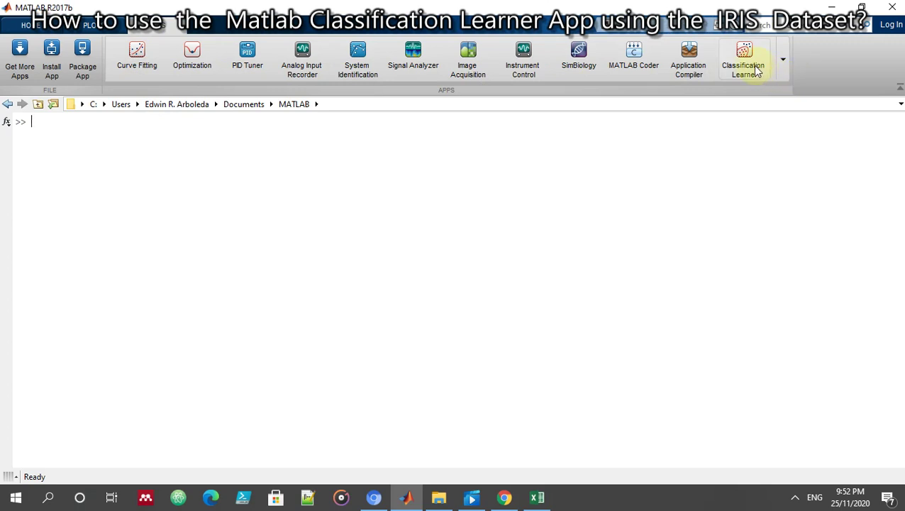
pyautogui.click(783, 61)
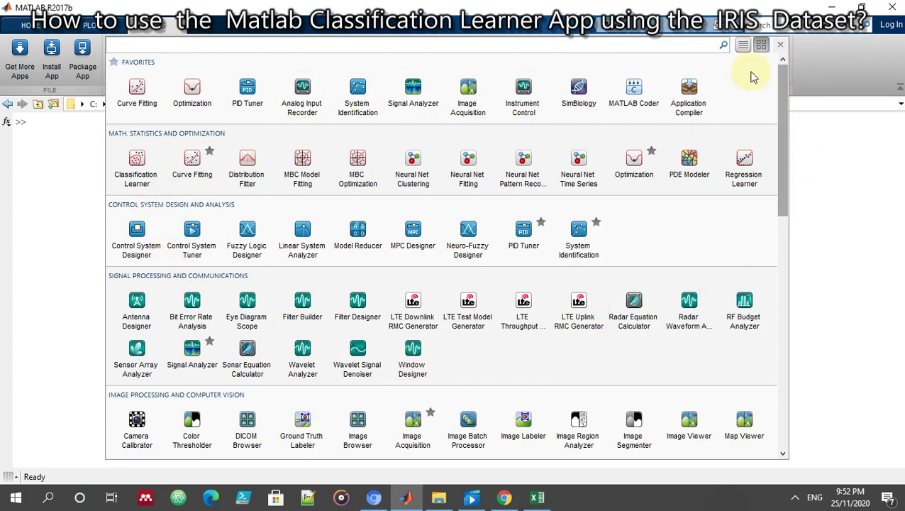
pyautogui.click(137, 163)
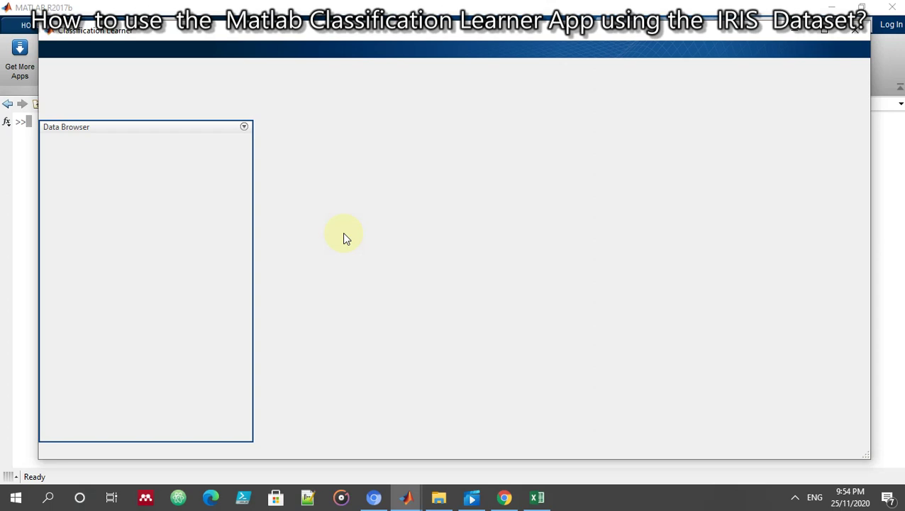
pyautogui.click(823, 32)
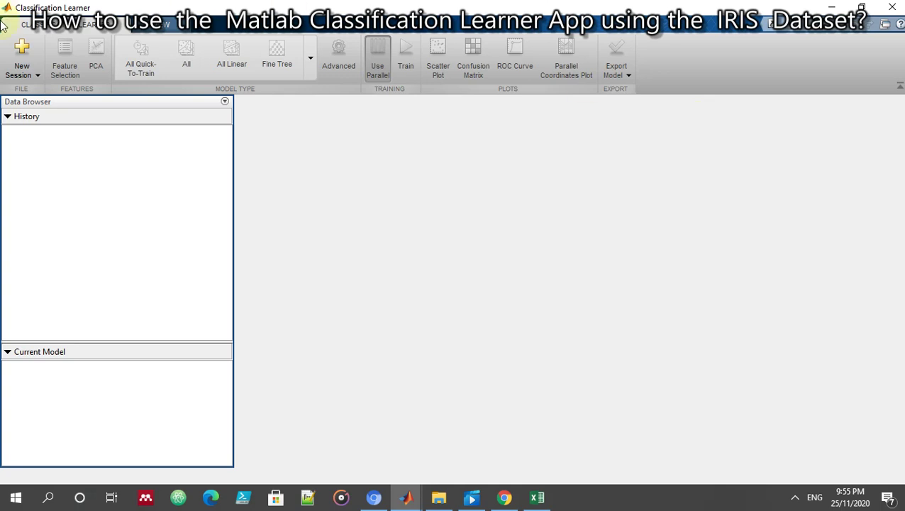
# Start a new session from a spreadsheet file and load Iris.xls from the Downloads folder for import
pyautogui.click(28, 74)
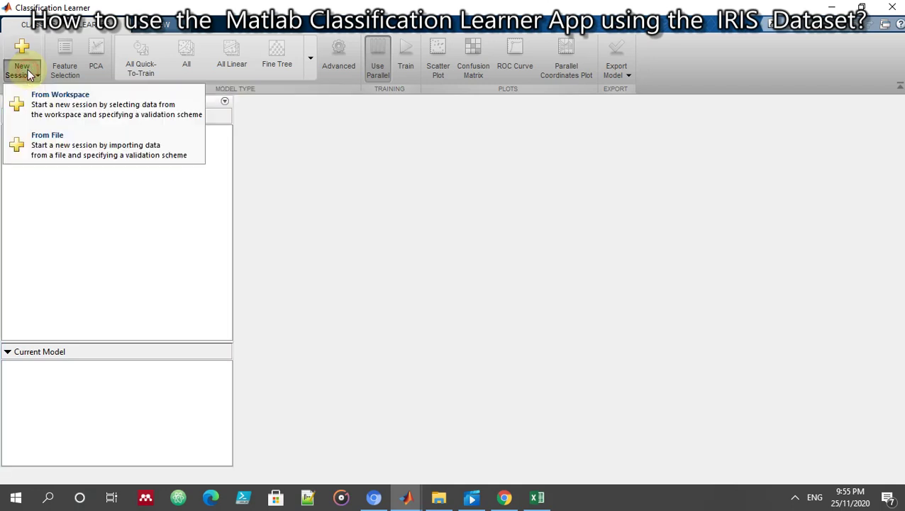
pyautogui.click(76, 143)
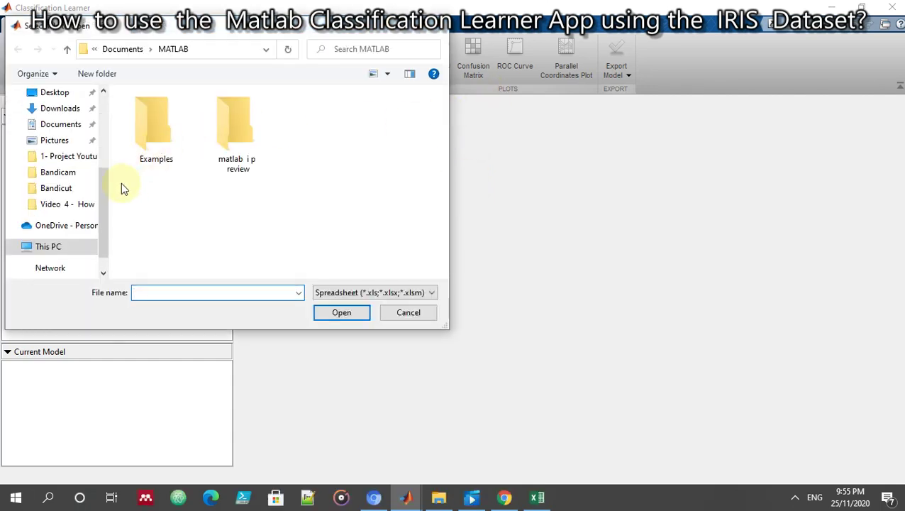
pyautogui.scroll(-3, 107, 182)
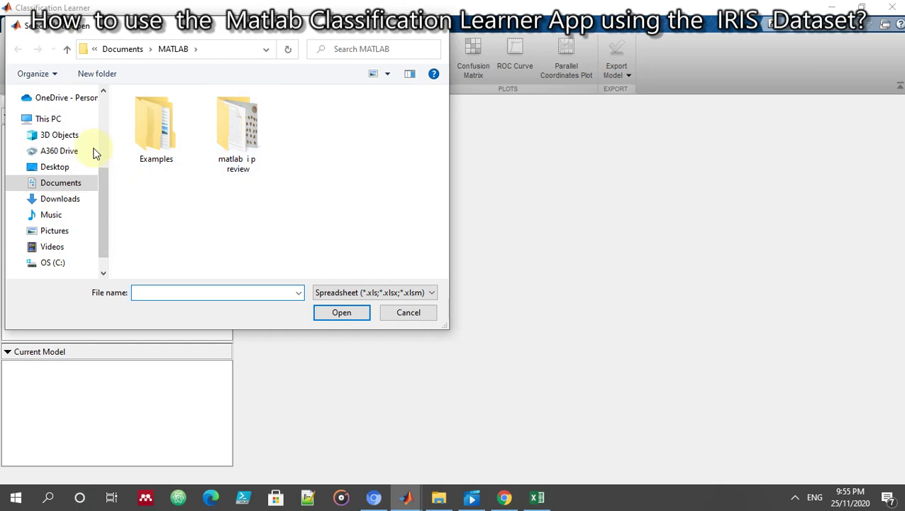
pyautogui.click(43, 203)
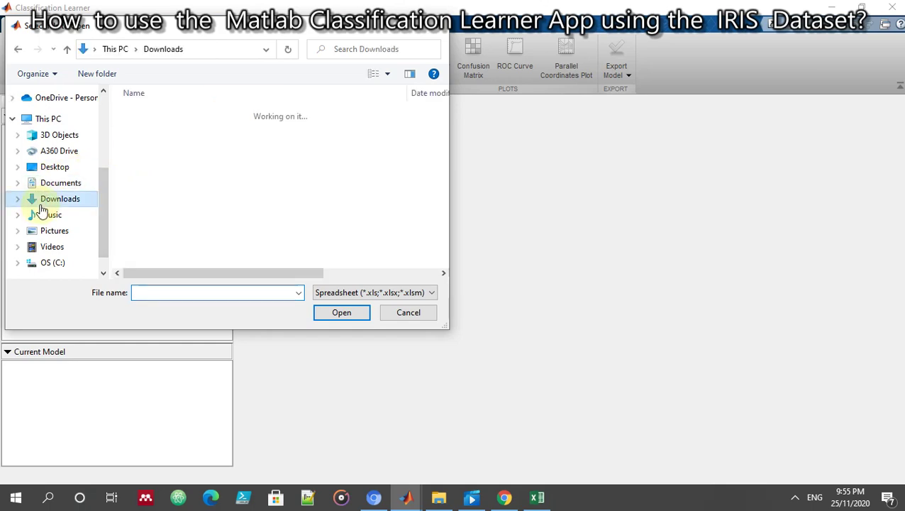
pyautogui.doubleClick(146, 132)
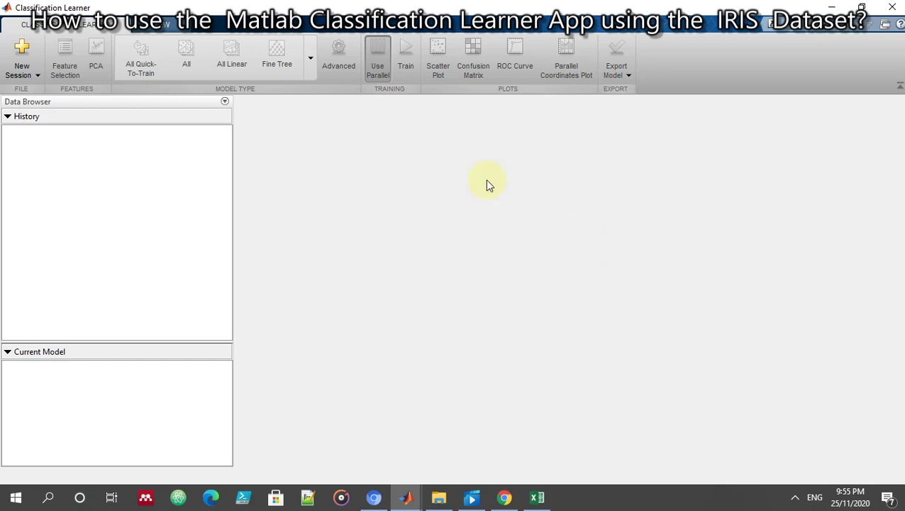
pyautogui.click(537, 499)
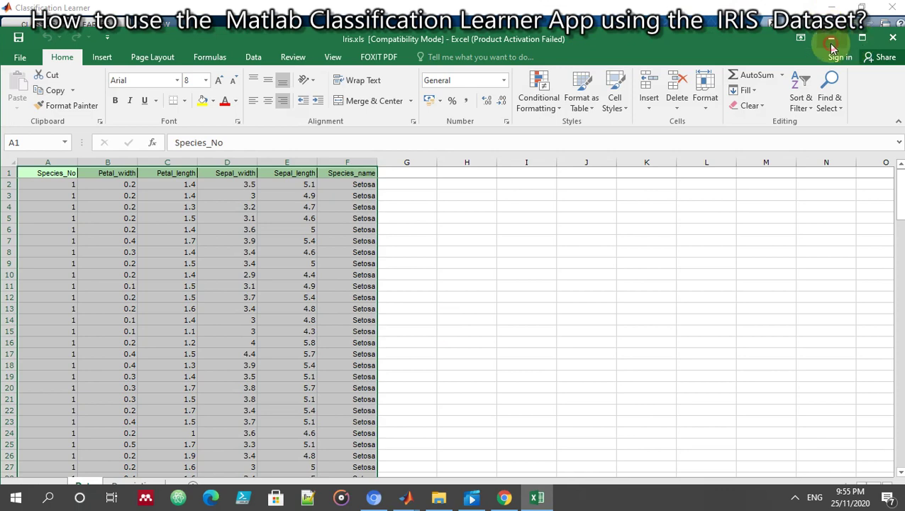
pyautogui.click(831, 43)
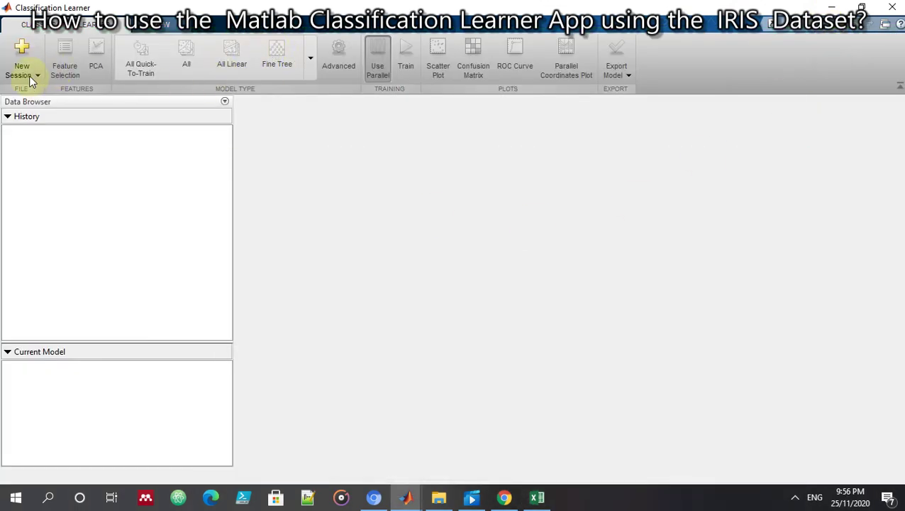
pyautogui.click(22, 57)
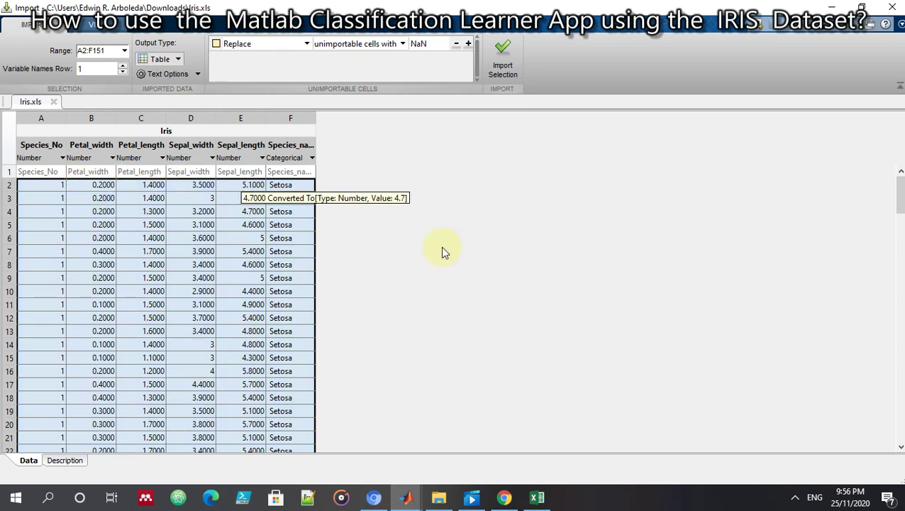
# Set the import range to B2:F151, covering the four measurement columns and Species_name but leaving out Species_No
pyautogui.click(86, 186)
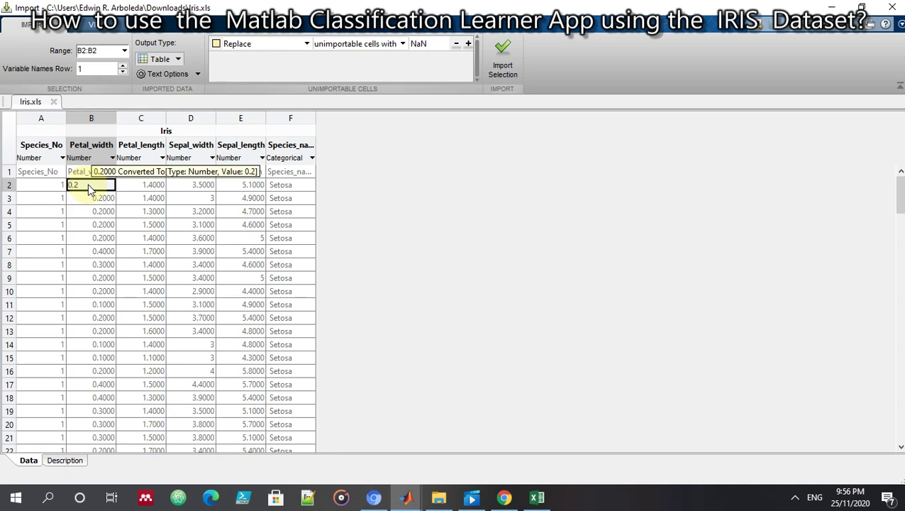
pyautogui.hotkey('shift', 'Right')
pyautogui.hotkey('shift', 'Right')
pyautogui.hotkey('shift', 'Right')
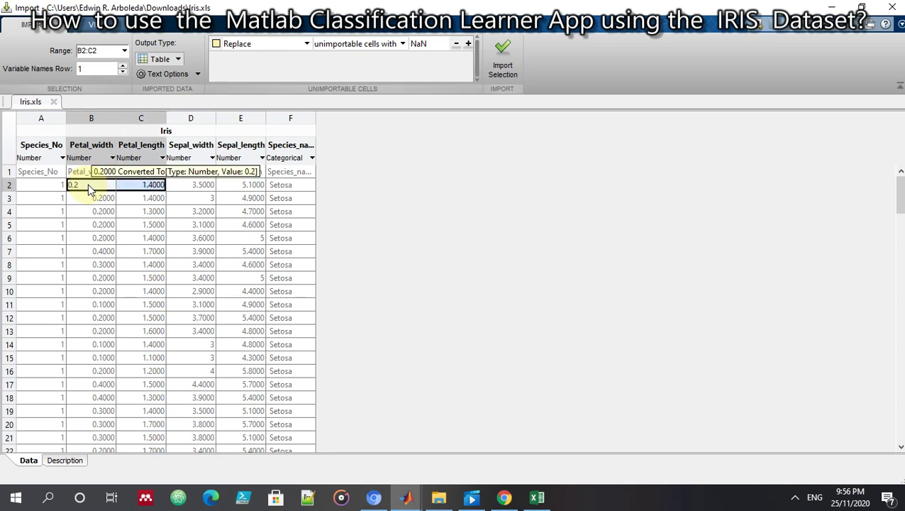
pyautogui.hotkey('shift', 'Right')
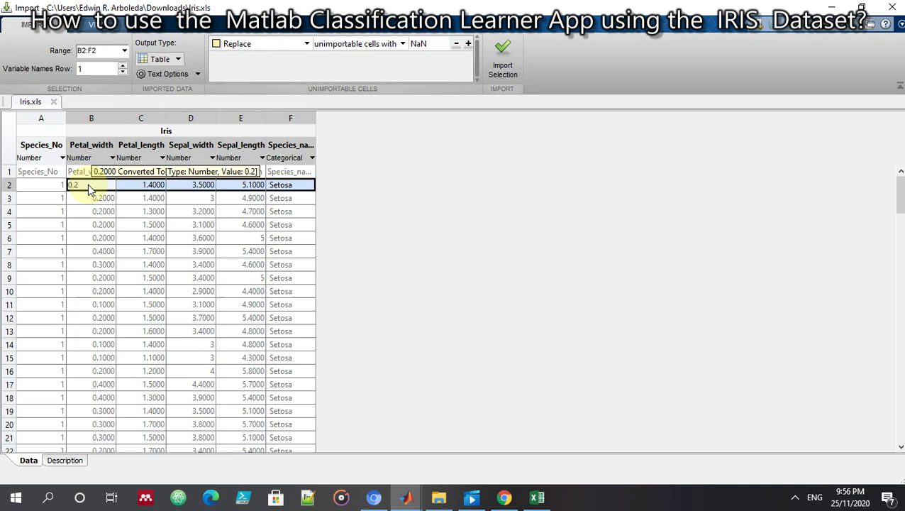
pyautogui.hotkey('shift', 'Down')
pyautogui.hotkey('shift', 'Down')
pyautogui.hotkey('shift', 'Down')
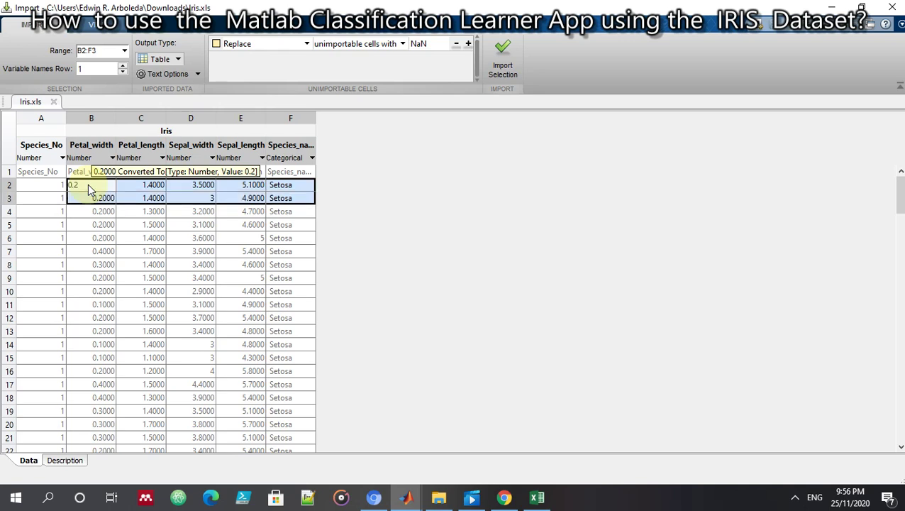
pyautogui.hotkey('shift', 'Down')
pyautogui.hotkey('shift', 'Down')
pyautogui.hotkey('shift', 'Down')
pyautogui.hotkey('shift', 'Down')
pyautogui.hotkey('shift', 'Down')
pyautogui.hotkey('shift', 'Down')
pyautogui.hotkey('shift', 'Down')
pyautogui.hotkey('shift', 'Down')
pyautogui.hotkey('shift', 'Down')
pyautogui.hotkey('shift', 'Down')
pyautogui.hotkey('shift', 'Down')
pyautogui.hotkey('shift', 'Down')
pyautogui.hotkey('shift', 'Down')
pyautogui.hotkey('shift', 'Down')
pyautogui.hotkey('shift', 'Down')
pyautogui.hotkey('shift', 'Down')
pyautogui.hotkey('shift', 'Down')
pyautogui.hotkey('shift', 'Down')
pyautogui.hotkey('shift', 'Down')
pyautogui.hotkey('shift', 'Down')
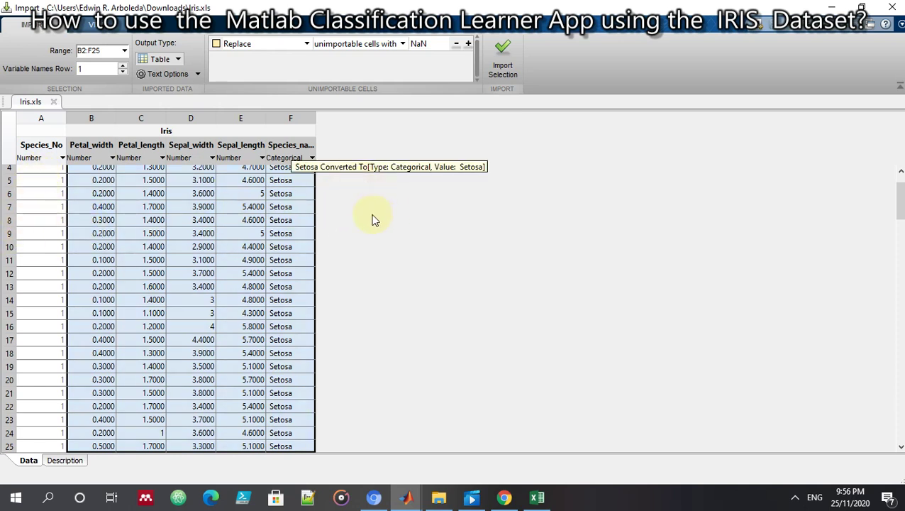
pyautogui.scroll(-10, 375, 220)
pyautogui.scroll(-3, 374, 220)
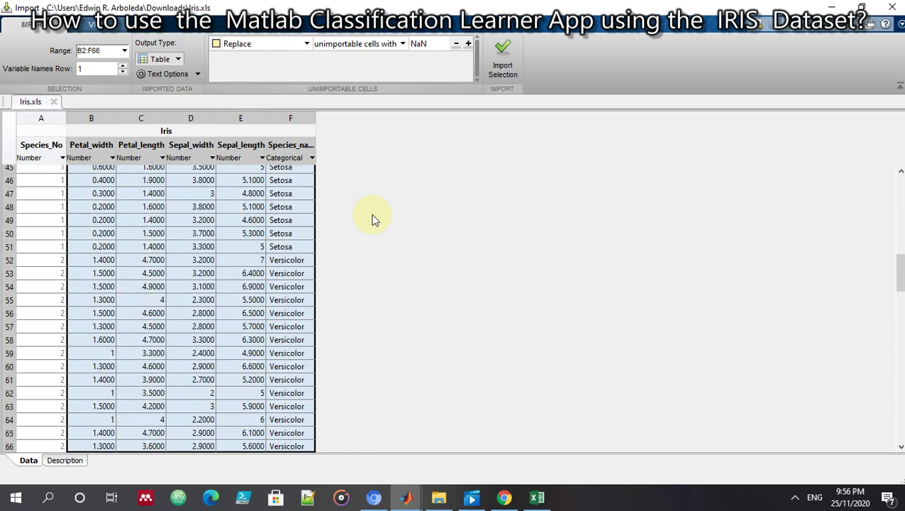
pyautogui.scroll(-9, 375, 220)
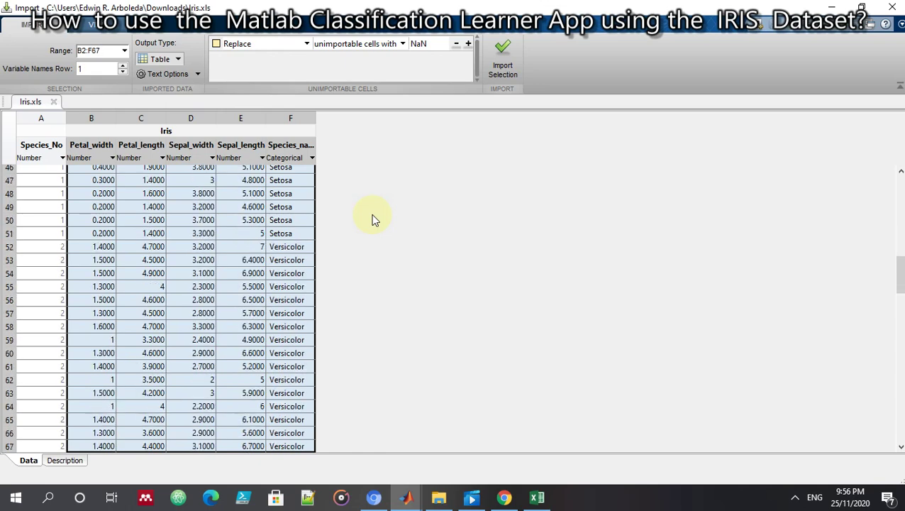
pyautogui.scroll(-8, 374, 220)
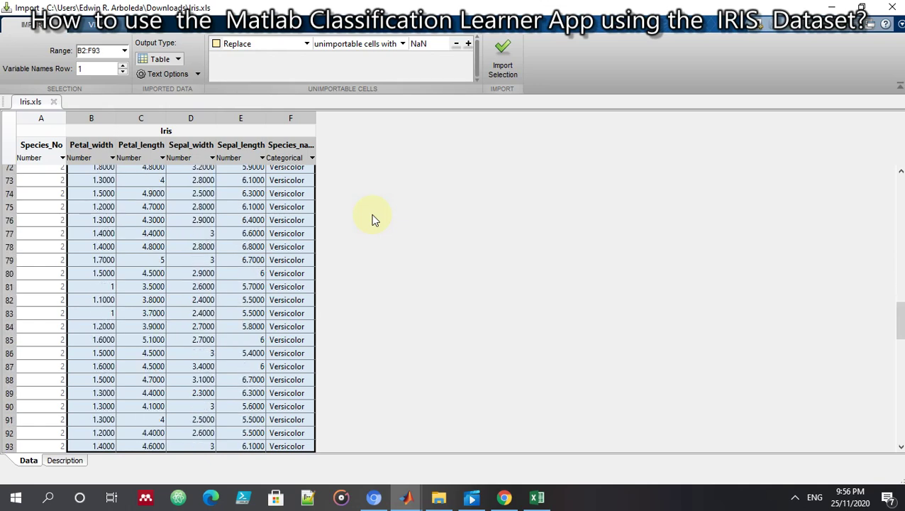
pyautogui.scroll(-4, 375, 220)
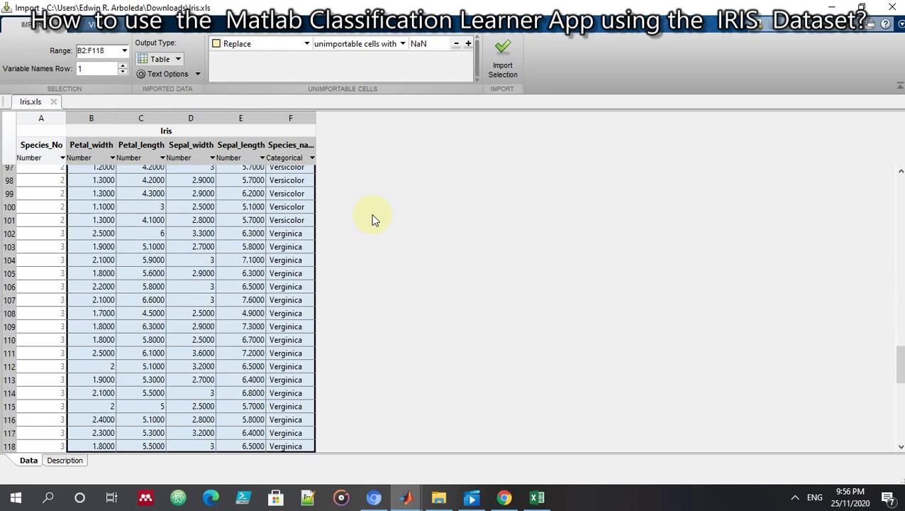
pyautogui.scroll(-7, 374, 219)
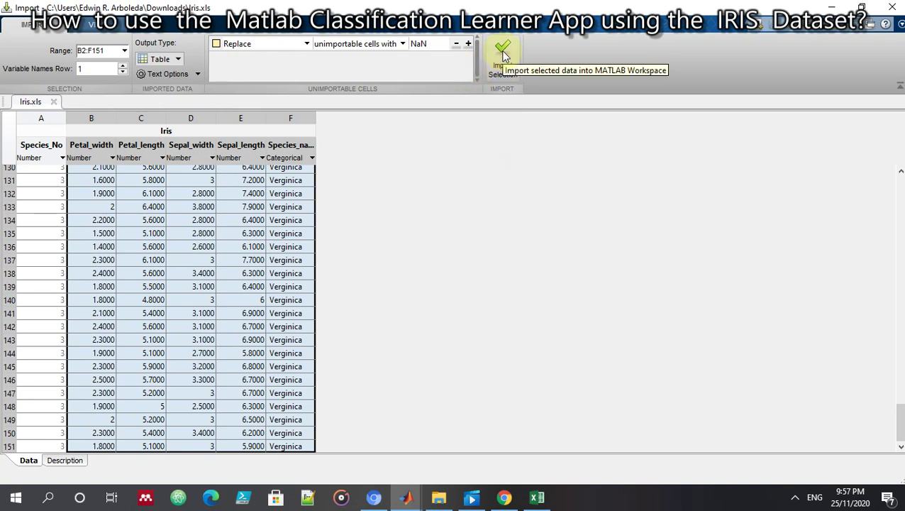
# Import the selected Iris data and start the session with Species_name as the response and 5-fold cross-validation
pyautogui.click(402, 44)
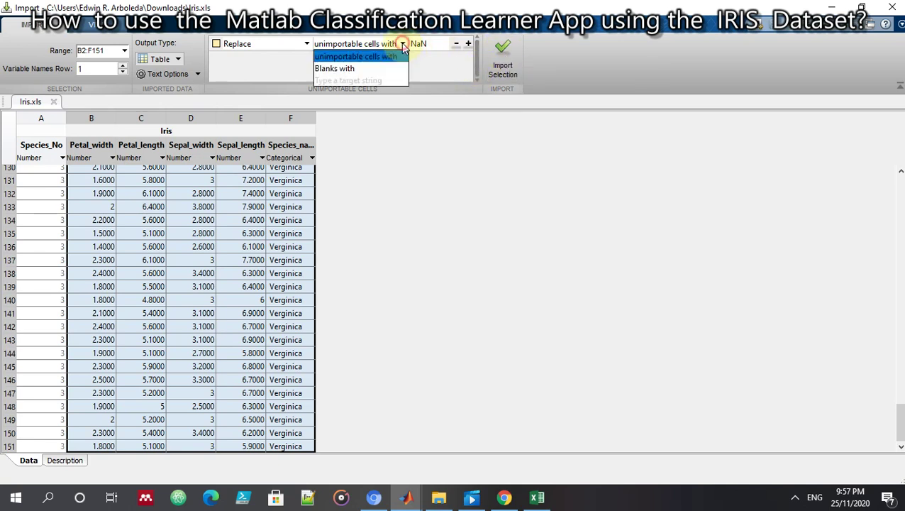
pyautogui.click(504, 62)
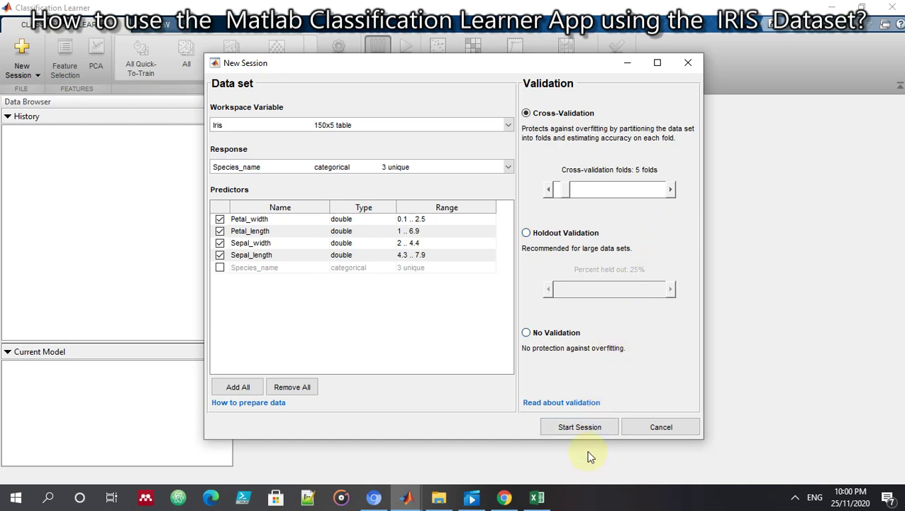
pyautogui.click(586, 430)
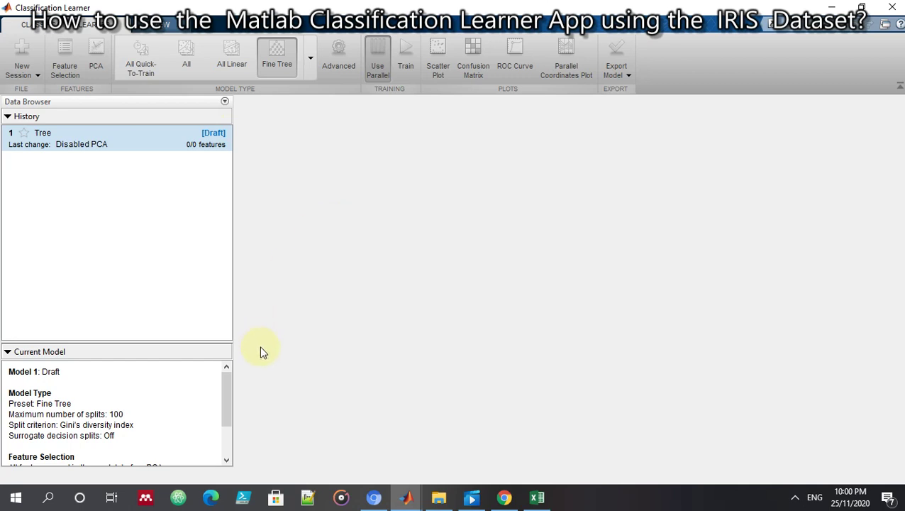
pyautogui.click(225, 394)
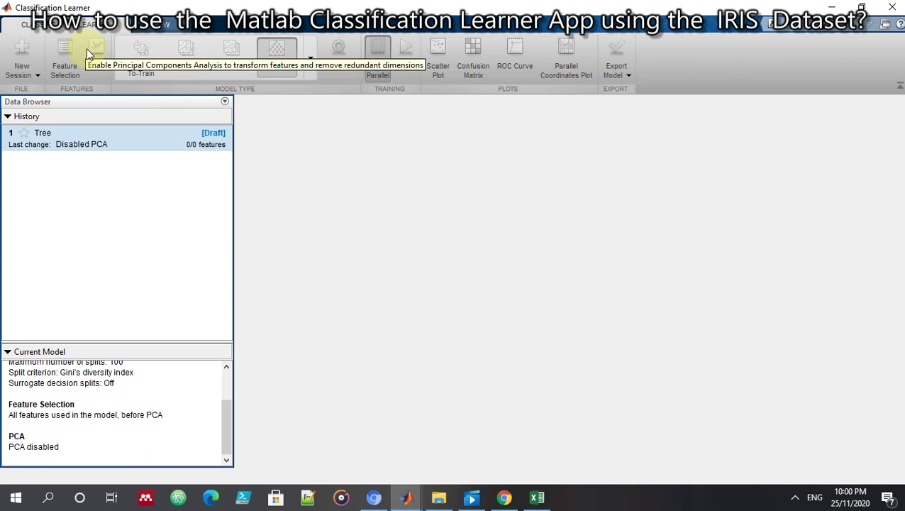
pyautogui.click(752, 227)
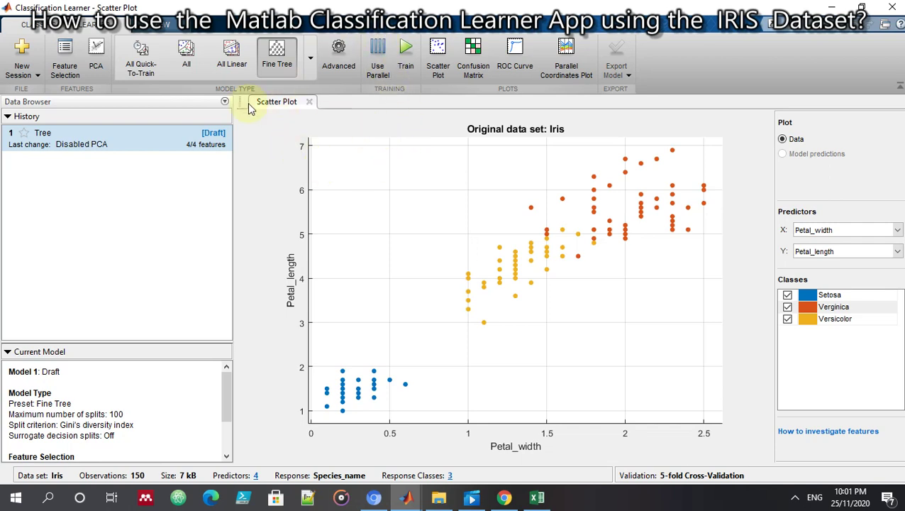
# Train all available classifier types on the Iris data and look through the accuracies in the model history
pyautogui.click(188, 64)
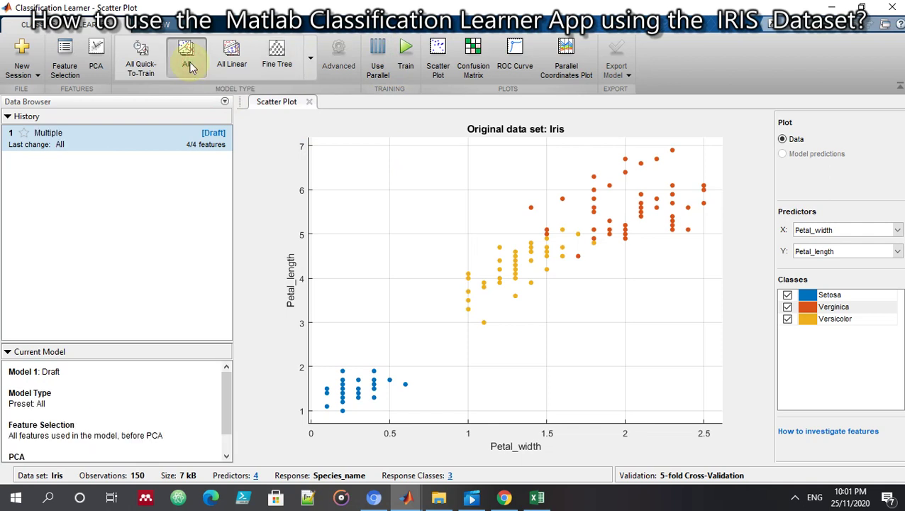
pyautogui.click(406, 56)
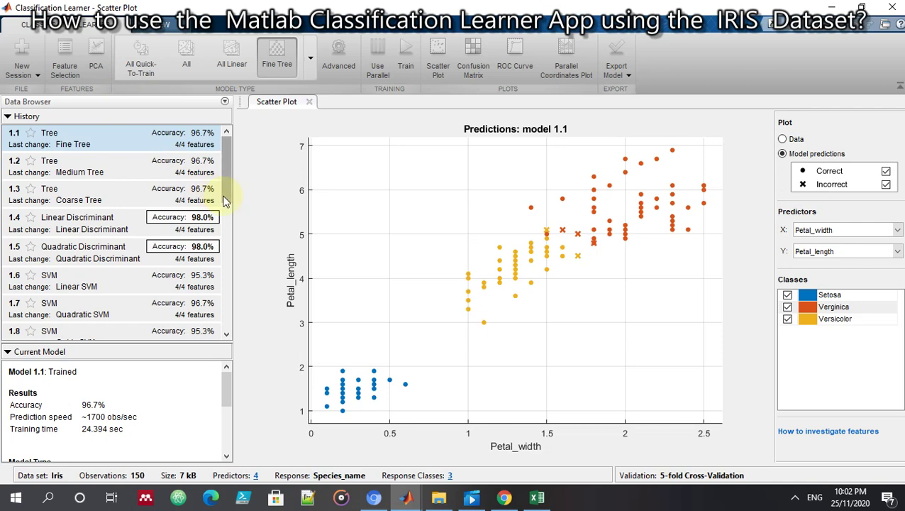
pyautogui.scroll(-1, 224, 200)
pyautogui.moveTo(224, 201); pyautogui.dragTo(219, 168)
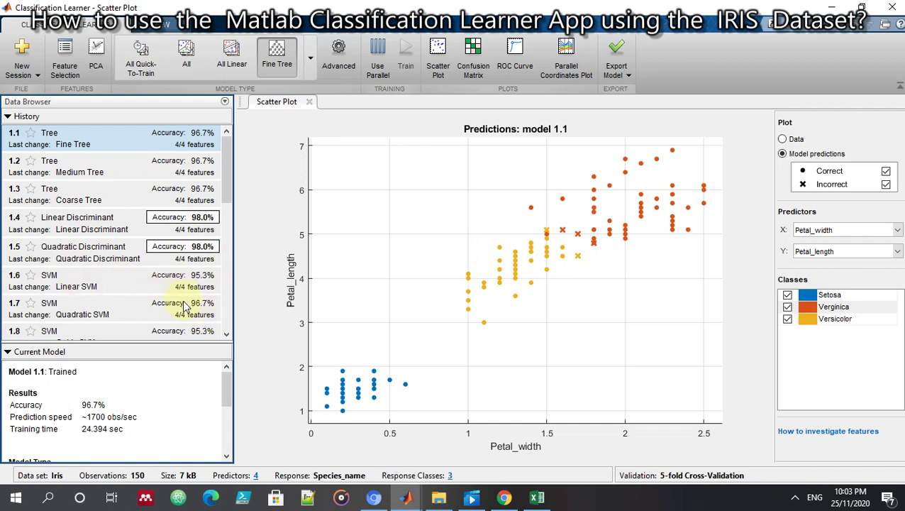
# Examine the accuracies in the model history from Fine Tree through the SVM, KNN and Ensemble models down to RUSBoosted Trees
pyautogui.click(227, 334)
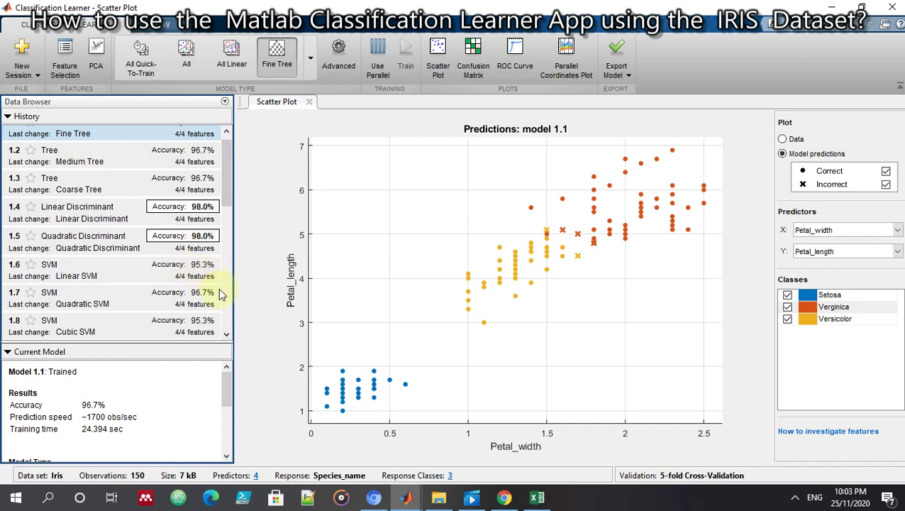
pyautogui.click(229, 334)
pyautogui.click(228, 333)
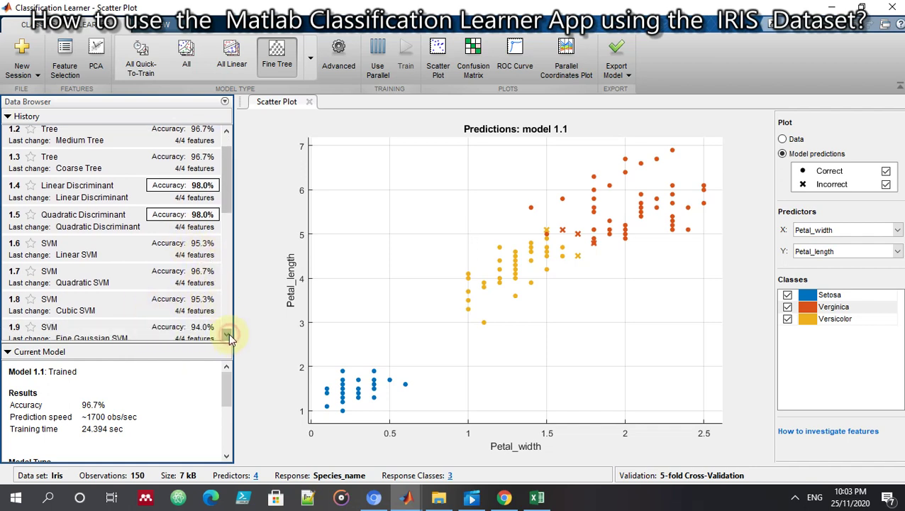
pyautogui.click(228, 334)
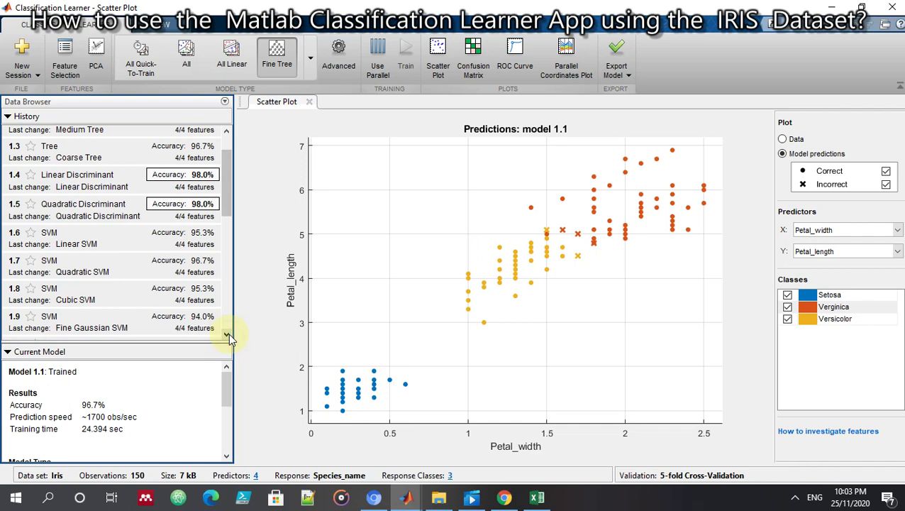
pyautogui.click(229, 334)
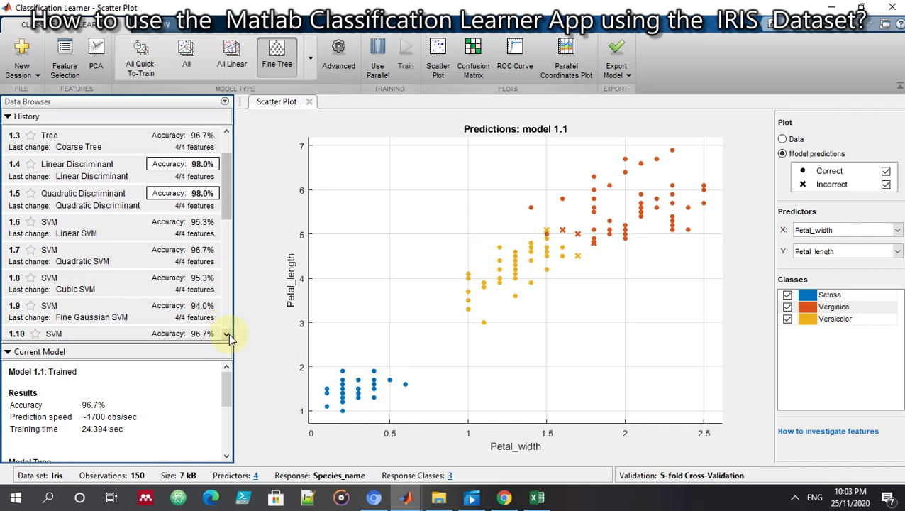
pyautogui.click(229, 334)
pyautogui.click(228, 334)
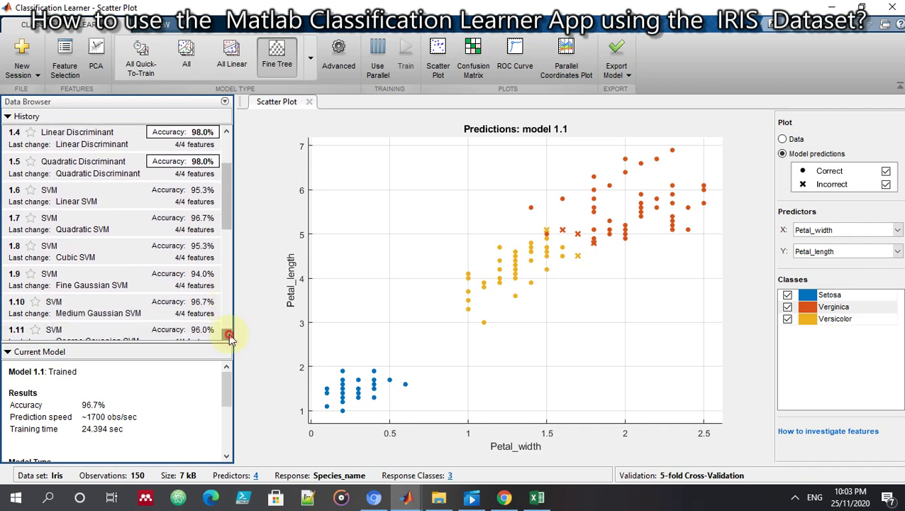
pyautogui.click(228, 334)
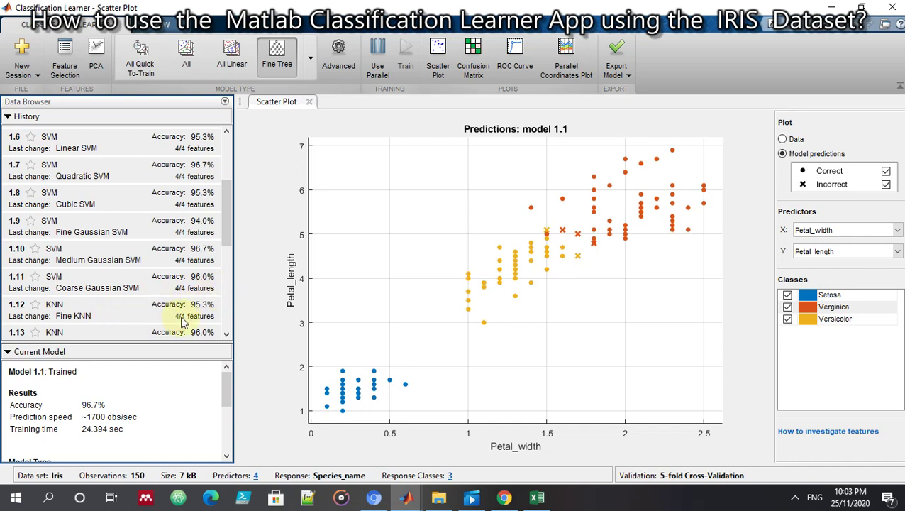
pyautogui.click(229, 334)
pyautogui.click(229, 335)
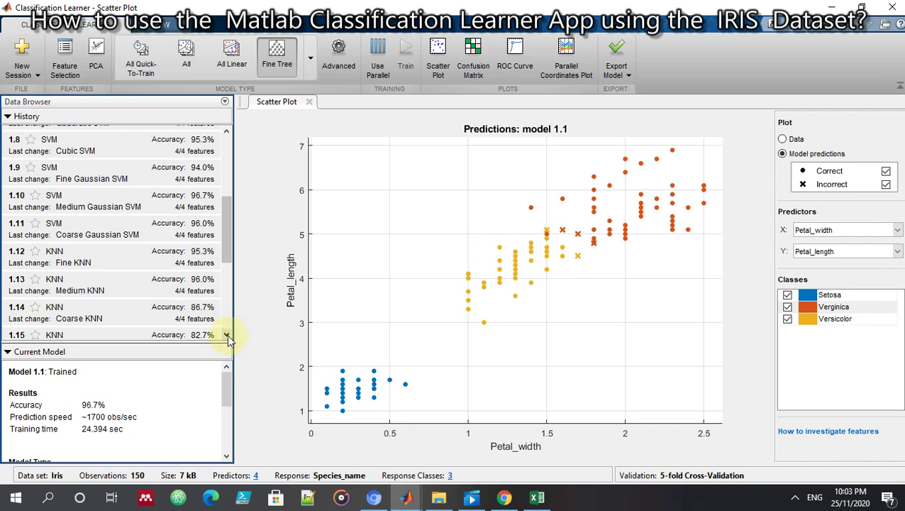
pyautogui.click(227, 335)
pyautogui.click(226, 335)
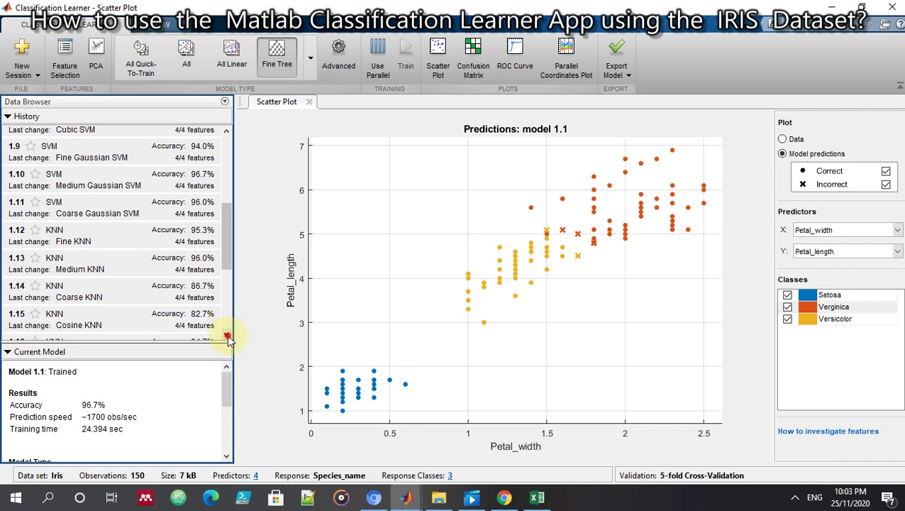
pyautogui.click(227, 335)
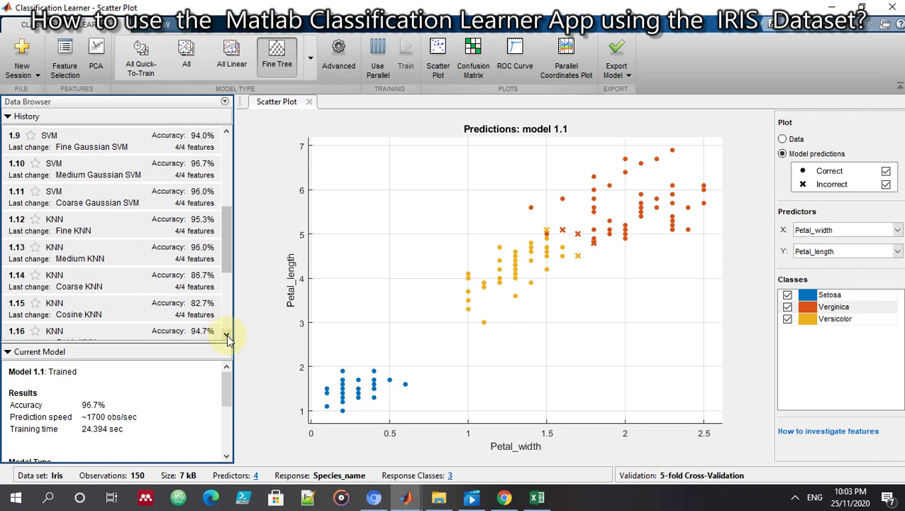
pyautogui.click(227, 335)
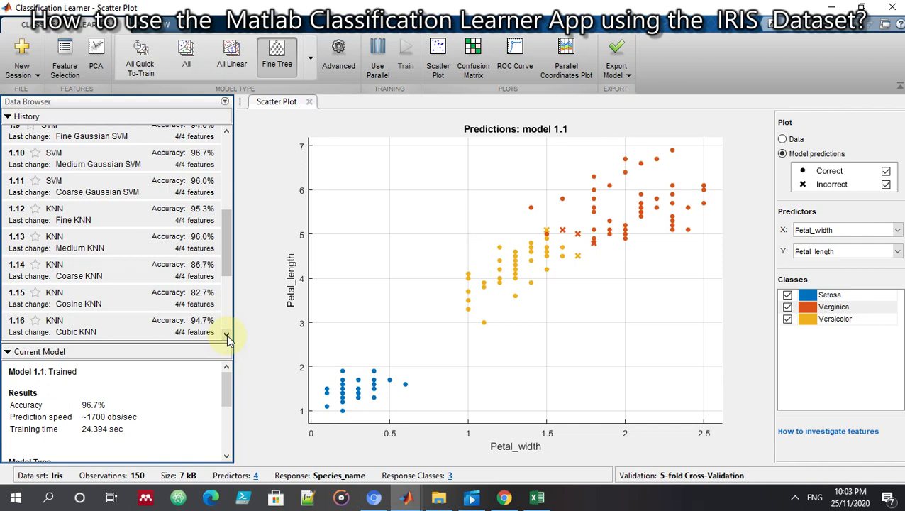
pyautogui.click(227, 335)
pyautogui.click(226, 335)
pyautogui.click(227, 336)
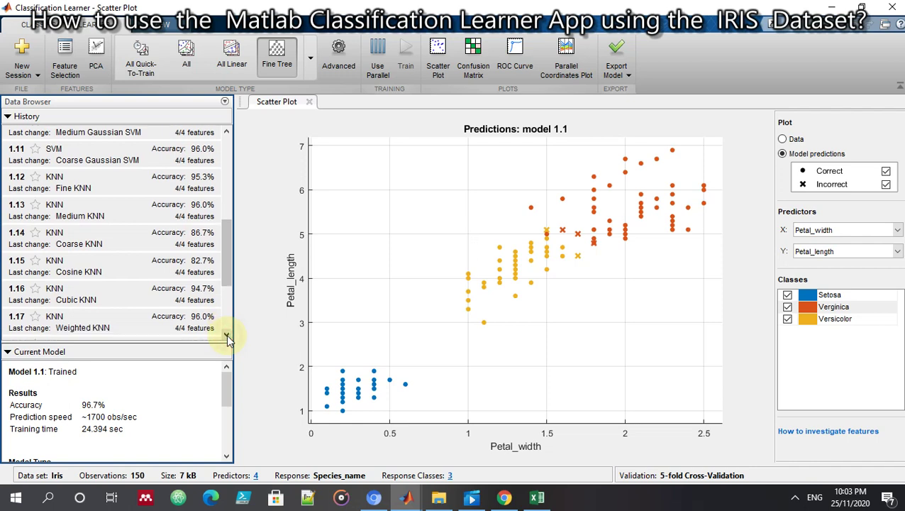
pyautogui.click(226, 337)
pyautogui.click(227, 337)
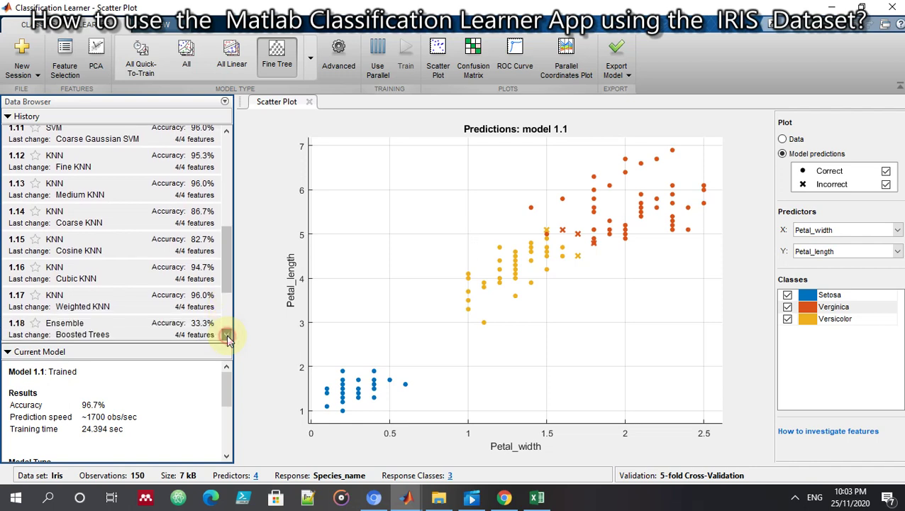
pyautogui.click(227, 337)
pyautogui.click(226, 337)
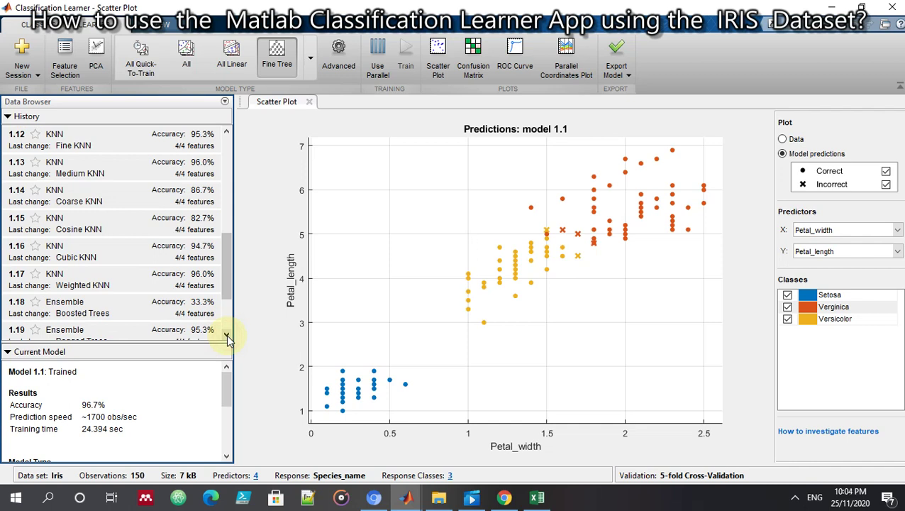
pyautogui.click(227, 337)
pyautogui.click(227, 337)
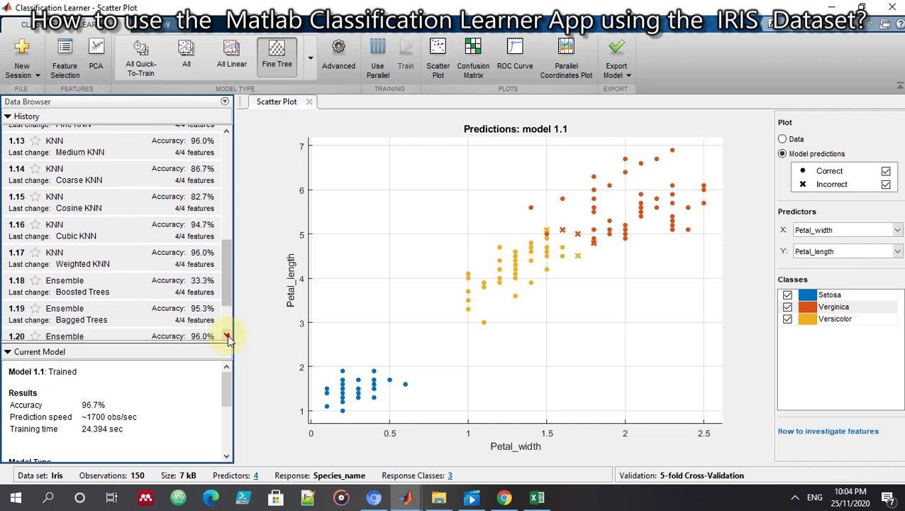
pyautogui.click(227, 337)
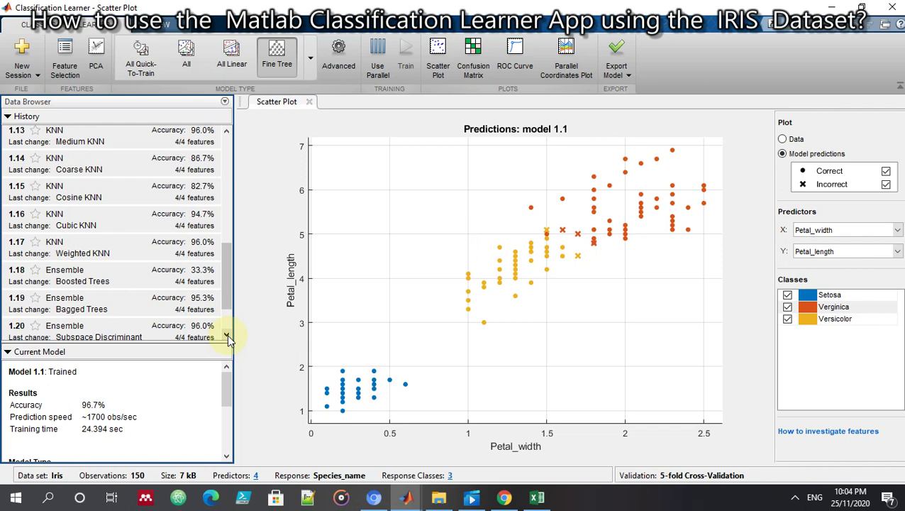
pyautogui.click(227, 337)
pyautogui.click(227, 337)
pyautogui.click(227, 337)
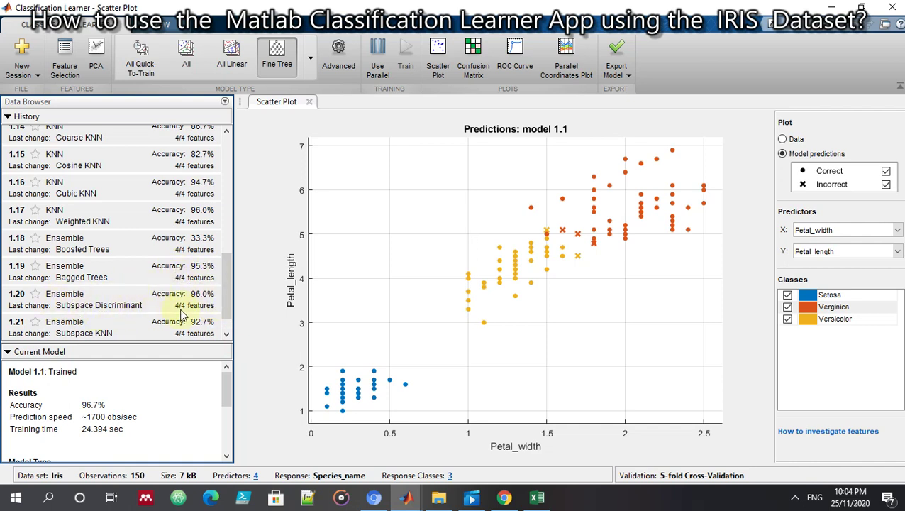
pyautogui.click(226, 334)
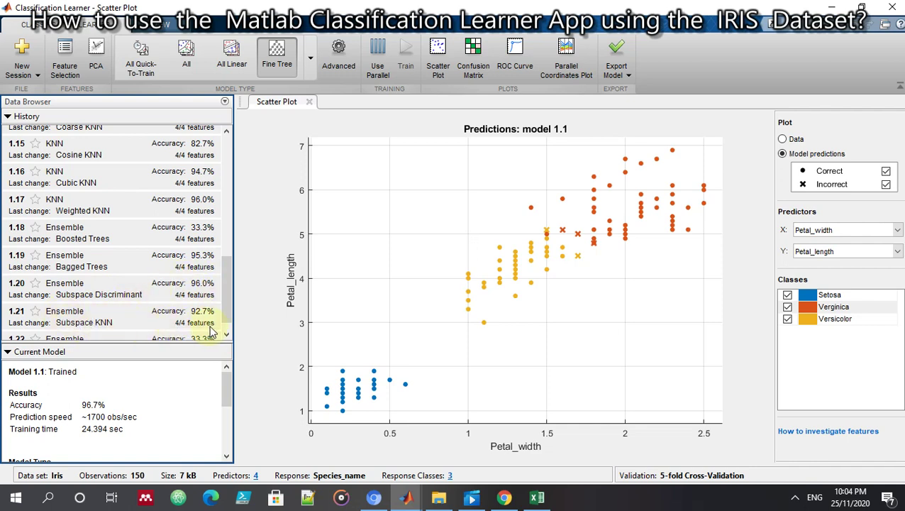
pyautogui.click(228, 333)
pyautogui.click(228, 333)
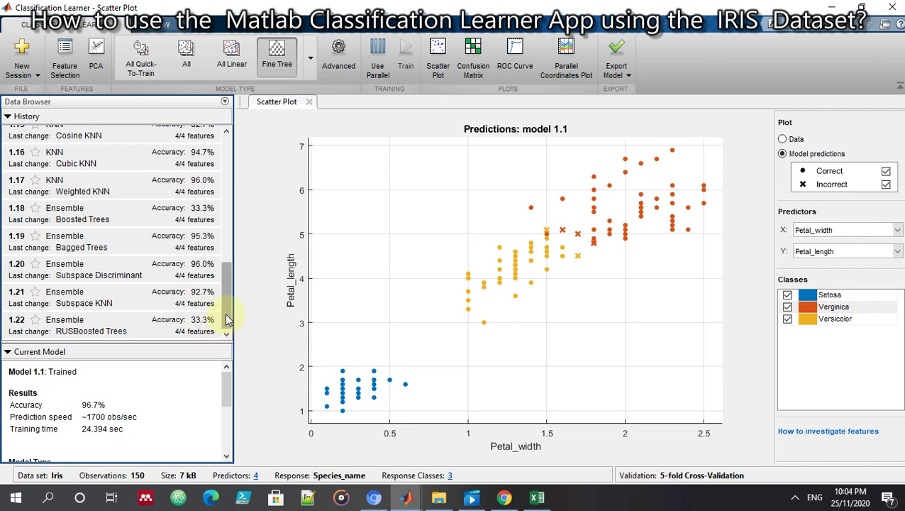
pyautogui.moveTo(225, 316)
pyautogui.mouseDown()
pyautogui.moveTo(229, 303)
pyautogui.moveTo(235, 319)
pyautogui.mouseUp()
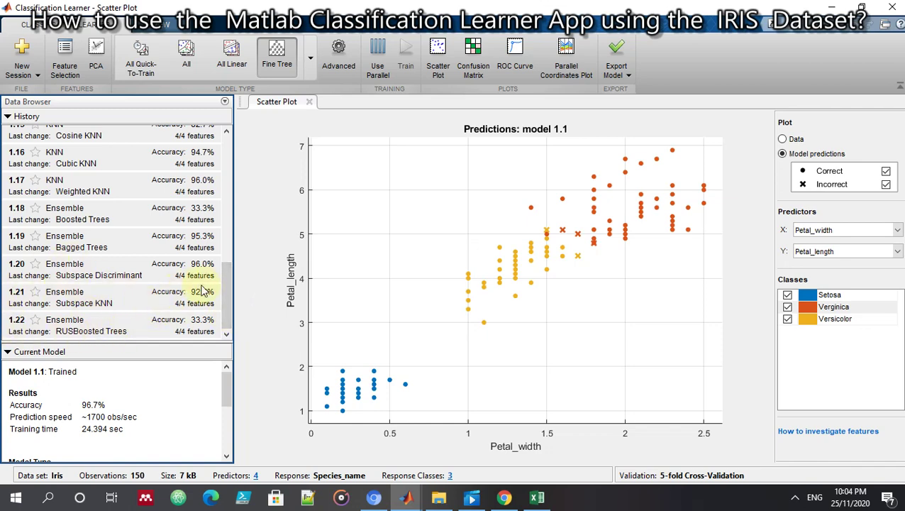
pyautogui.moveTo(229, 295)
pyautogui.mouseDown()
pyautogui.moveTo(237, 148)
pyautogui.moveTo(241, 304)
pyautogui.mouseUp()
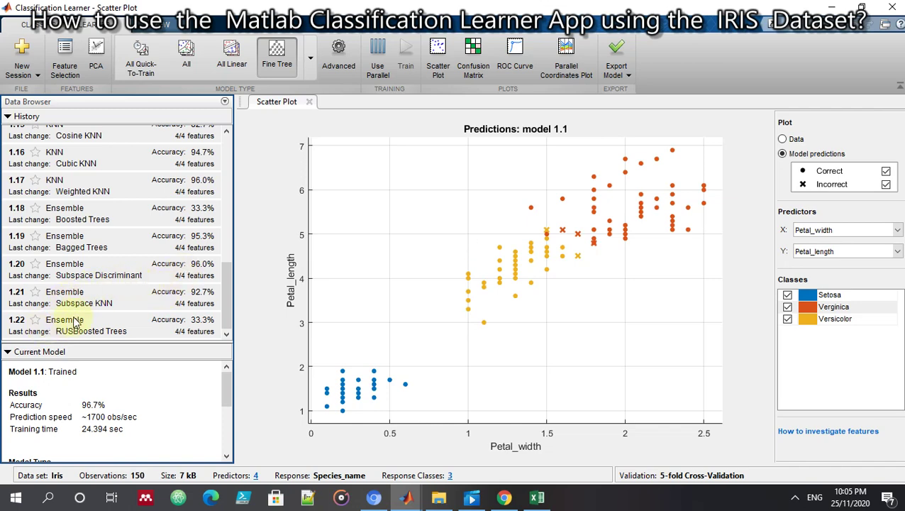
# Compare the accuracy, prediction speed and training time of Linear Discriminant and Quadratic Discriminant, leaving the Quadratic Discriminant model selected
pyautogui.moveTo(226, 308); pyautogui.dragTo(238, 177)
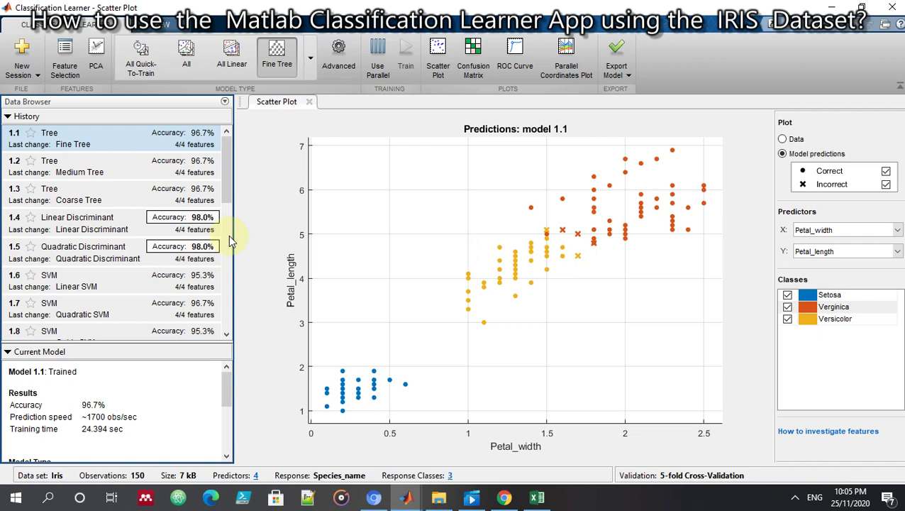
pyautogui.click(122, 230)
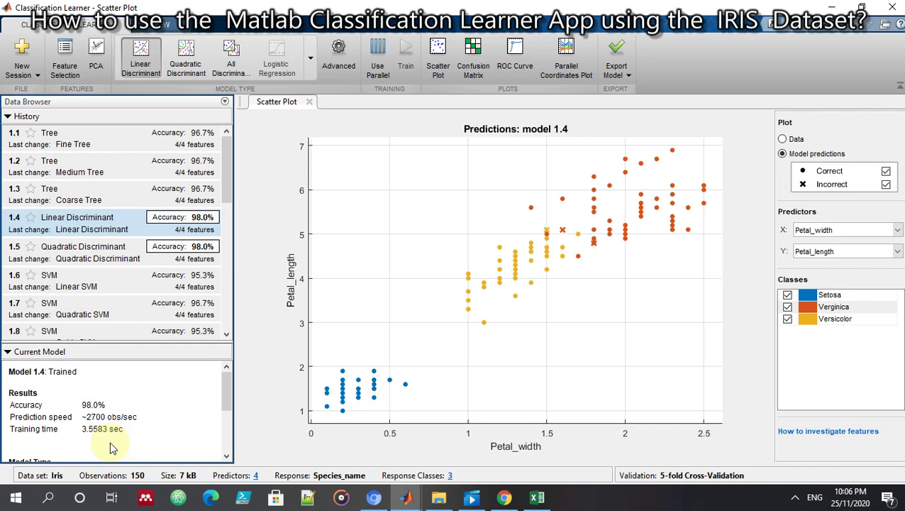
pyautogui.click(138, 257)
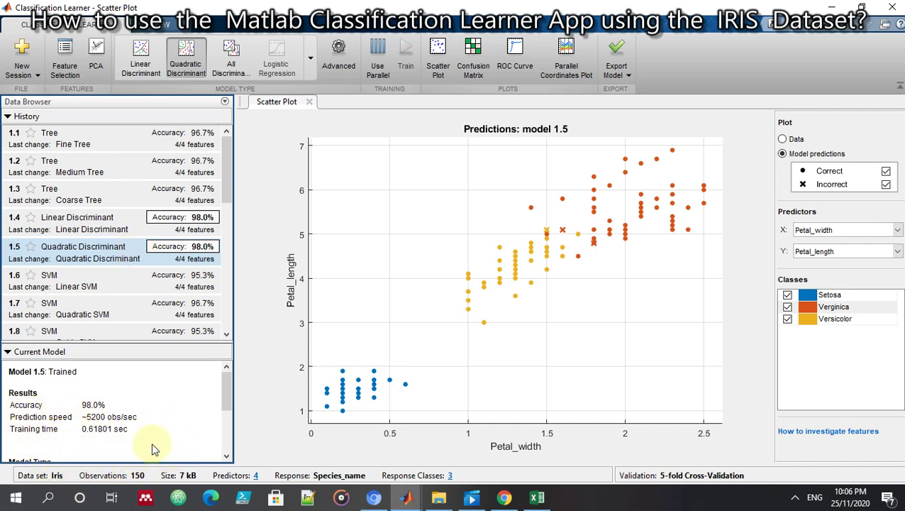
pyautogui.scroll(-1, 149, 429)
pyautogui.moveTo(223, 397)
pyautogui.mouseDown()
pyautogui.moveTo(230, 394)
pyautogui.moveTo(228, 418)
pyautogui.moveTo(227, 385)
pyautogui.mouseUp()
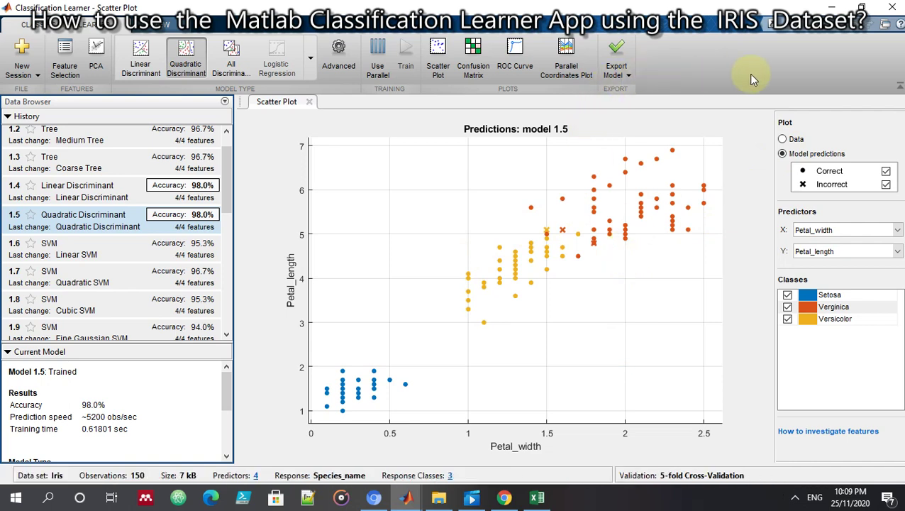
# Generate the confusion matrix, ROC curve and parallel coordinates plot for the Quadratic Discriminant model
pyautogui.click(481, 58)
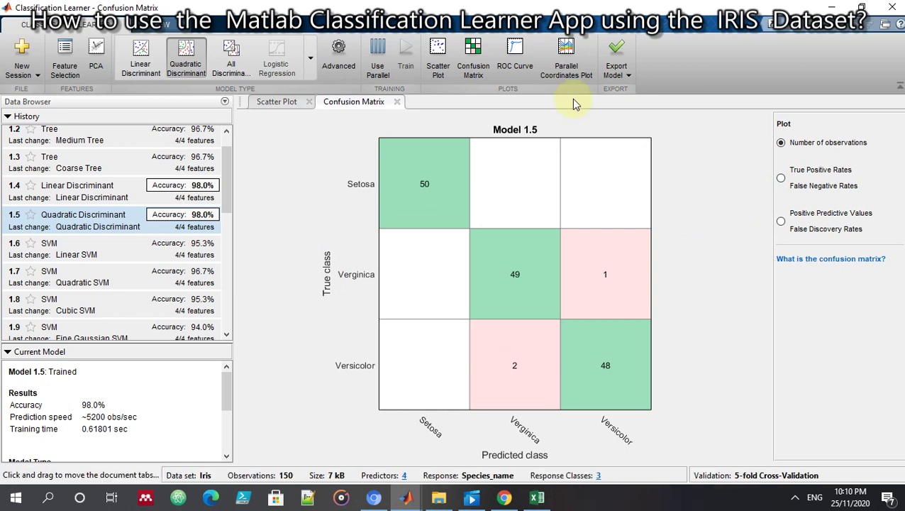
pyautogui.click(515, 55)
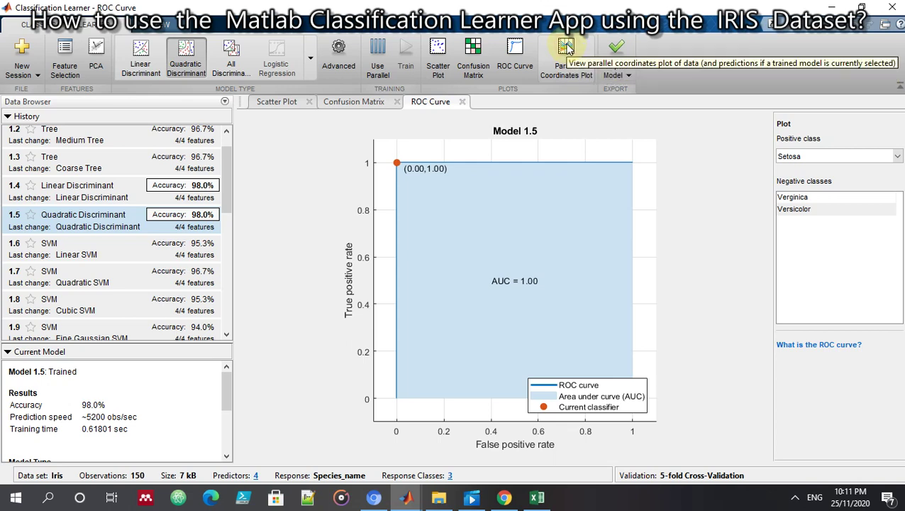
pyautogui.click(568, 54)
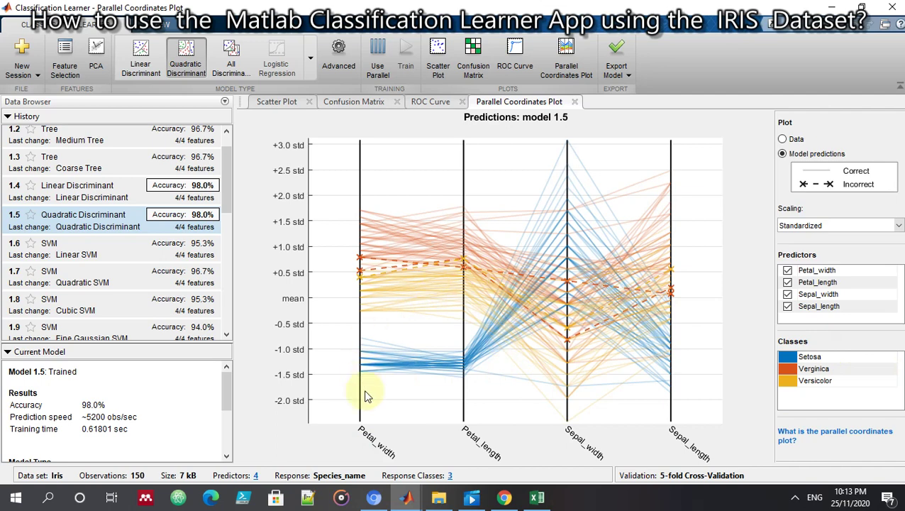
# Review the Quadratic Discriminant model's open confusion matrix and parallel coordinates plot, returning to its scatter plot
pyautogui.click(429, 103)
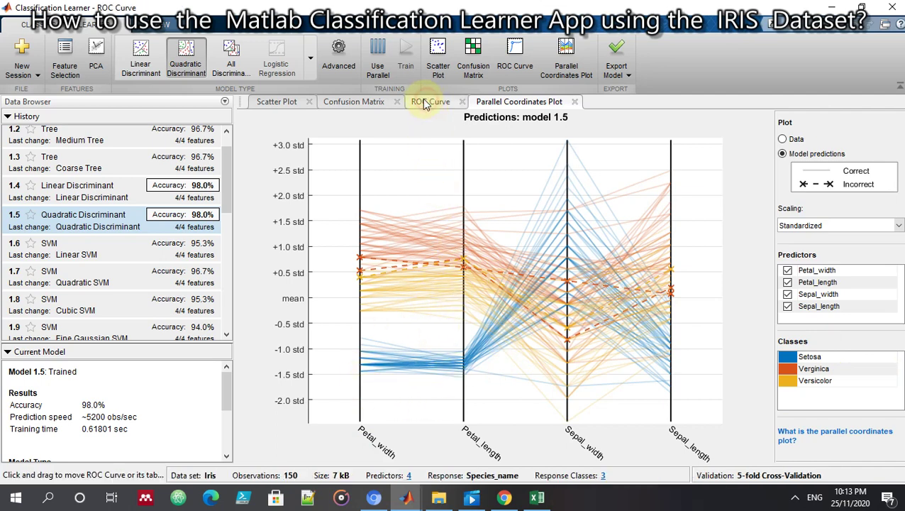
pyautogui.click(353, 103)
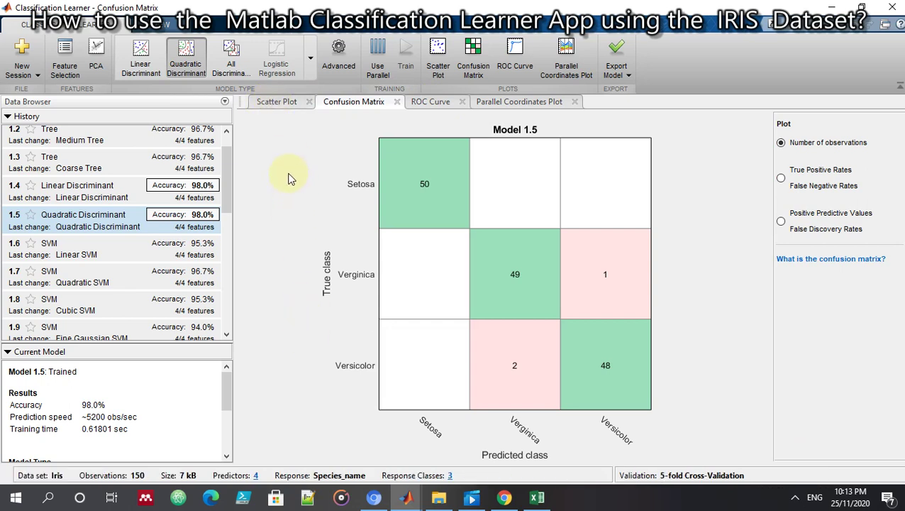
pyautogui.click(276, 101)
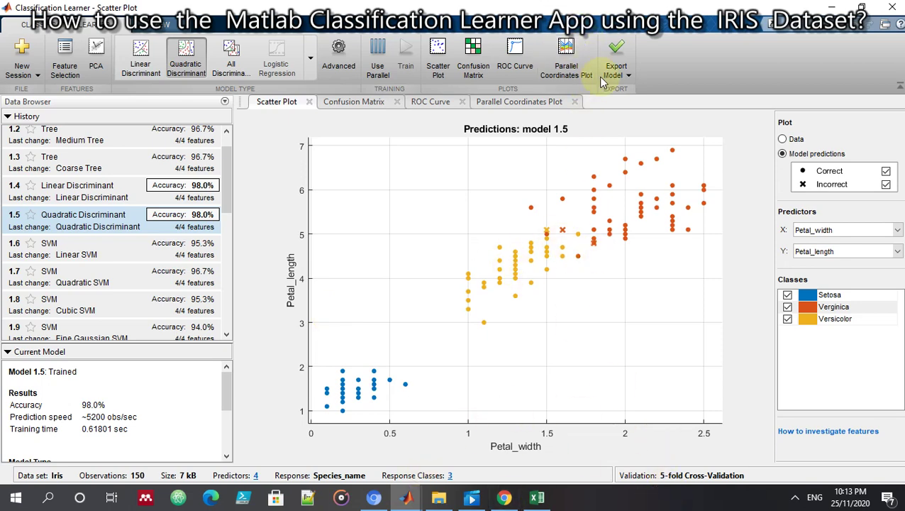
pyautogui.click(572, 56)
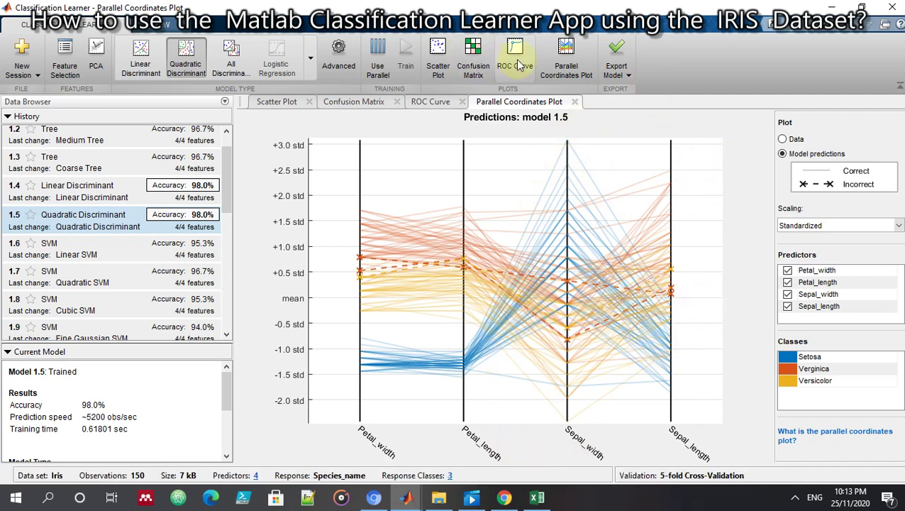
pyautogui.click(436, 57)
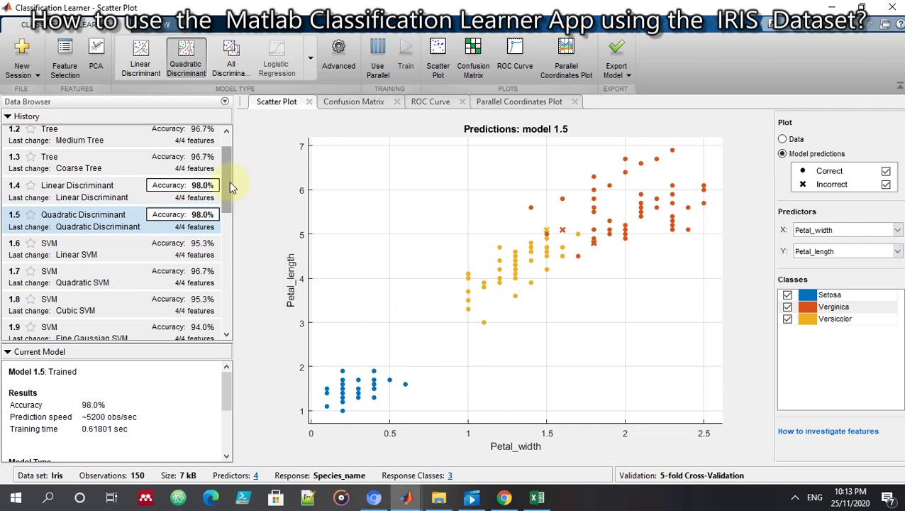
# Look over the whole model history once more, from the Tree models to the Ensemble models
pyautogui.moveTo(229, 181); pyautogui.dragTo(225, 168)
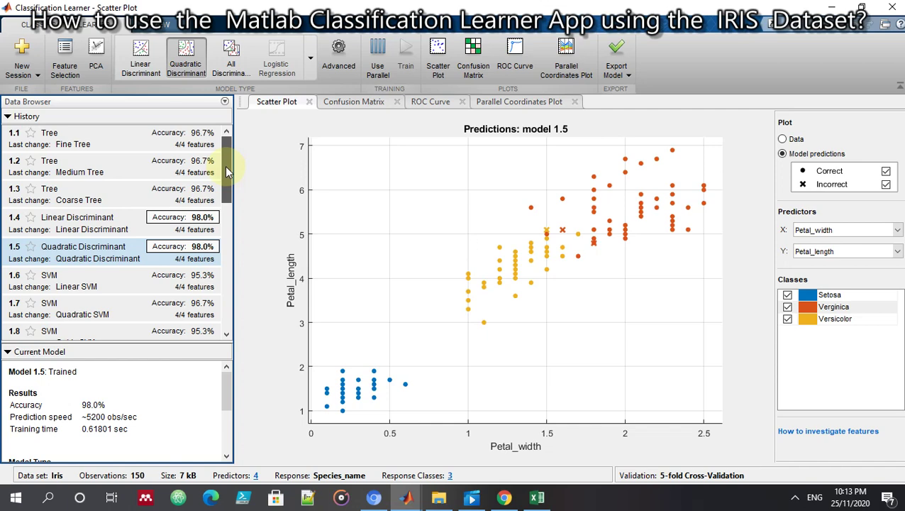
pyautogui.moveTo(227, 169)
pyautogui.mouseDown()
pyautogui.moveTo(241, 343)
pyautogui.moveTo(251, 189)
pyautogui.moveTo(247, 175)
pyautogui.moveTo(236, 176)
pyautogui.mouseUp()
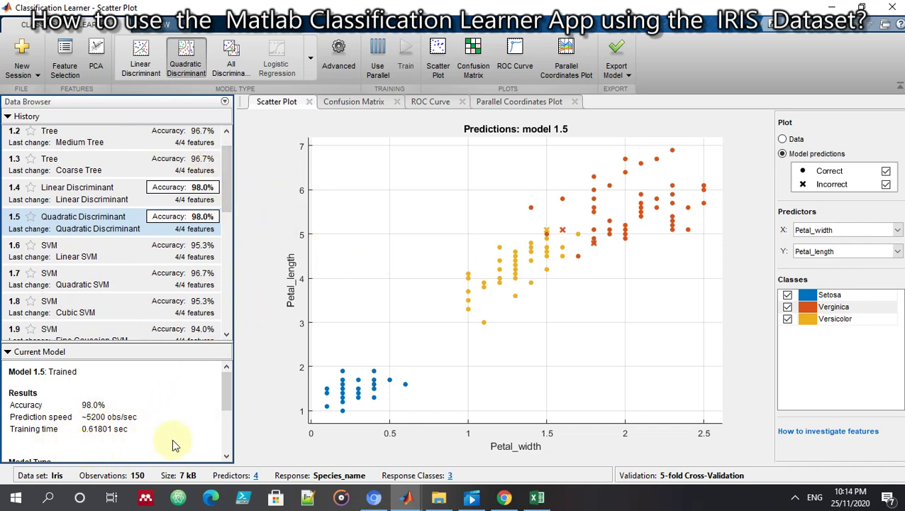
pyautogui.click(229, 185)
pyautogui.moveTo(229, 185); pyautogui.dragTo(258, 339)
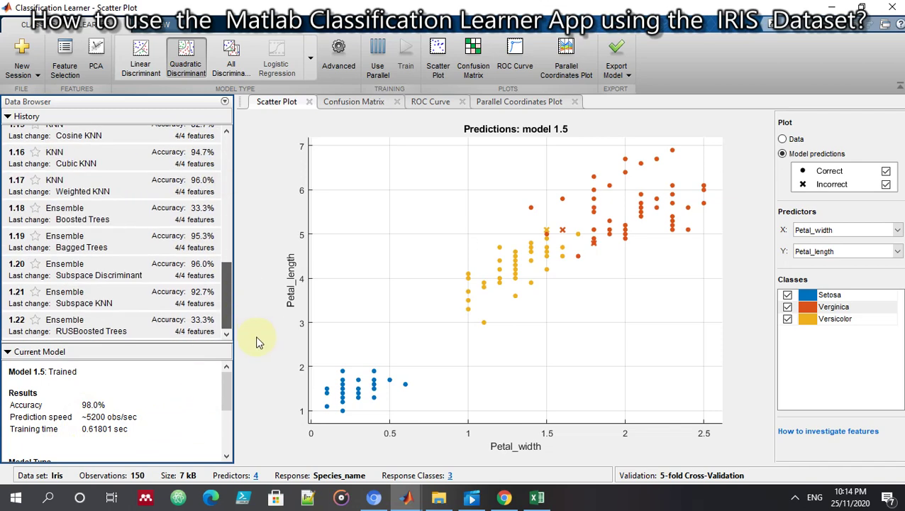